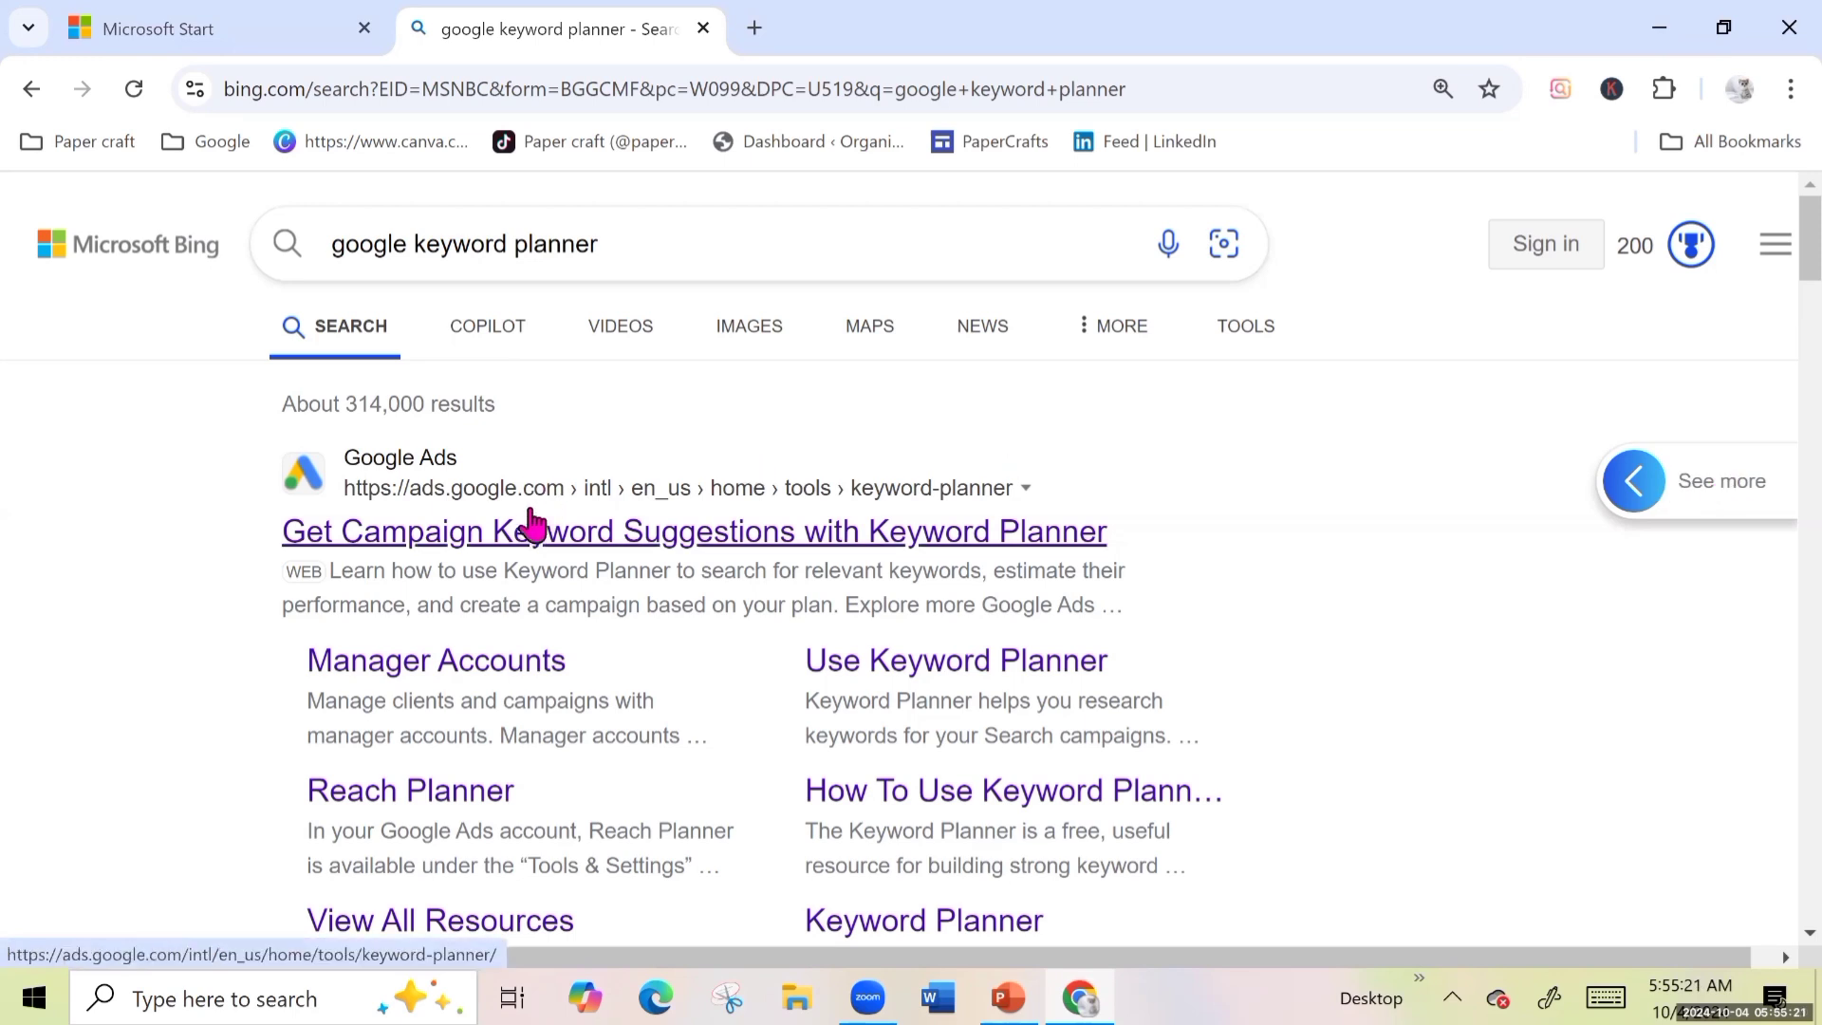
Step: Open Google Ads Keyword Planner from the search results and dismiss the account protection notice
click(561, 549)
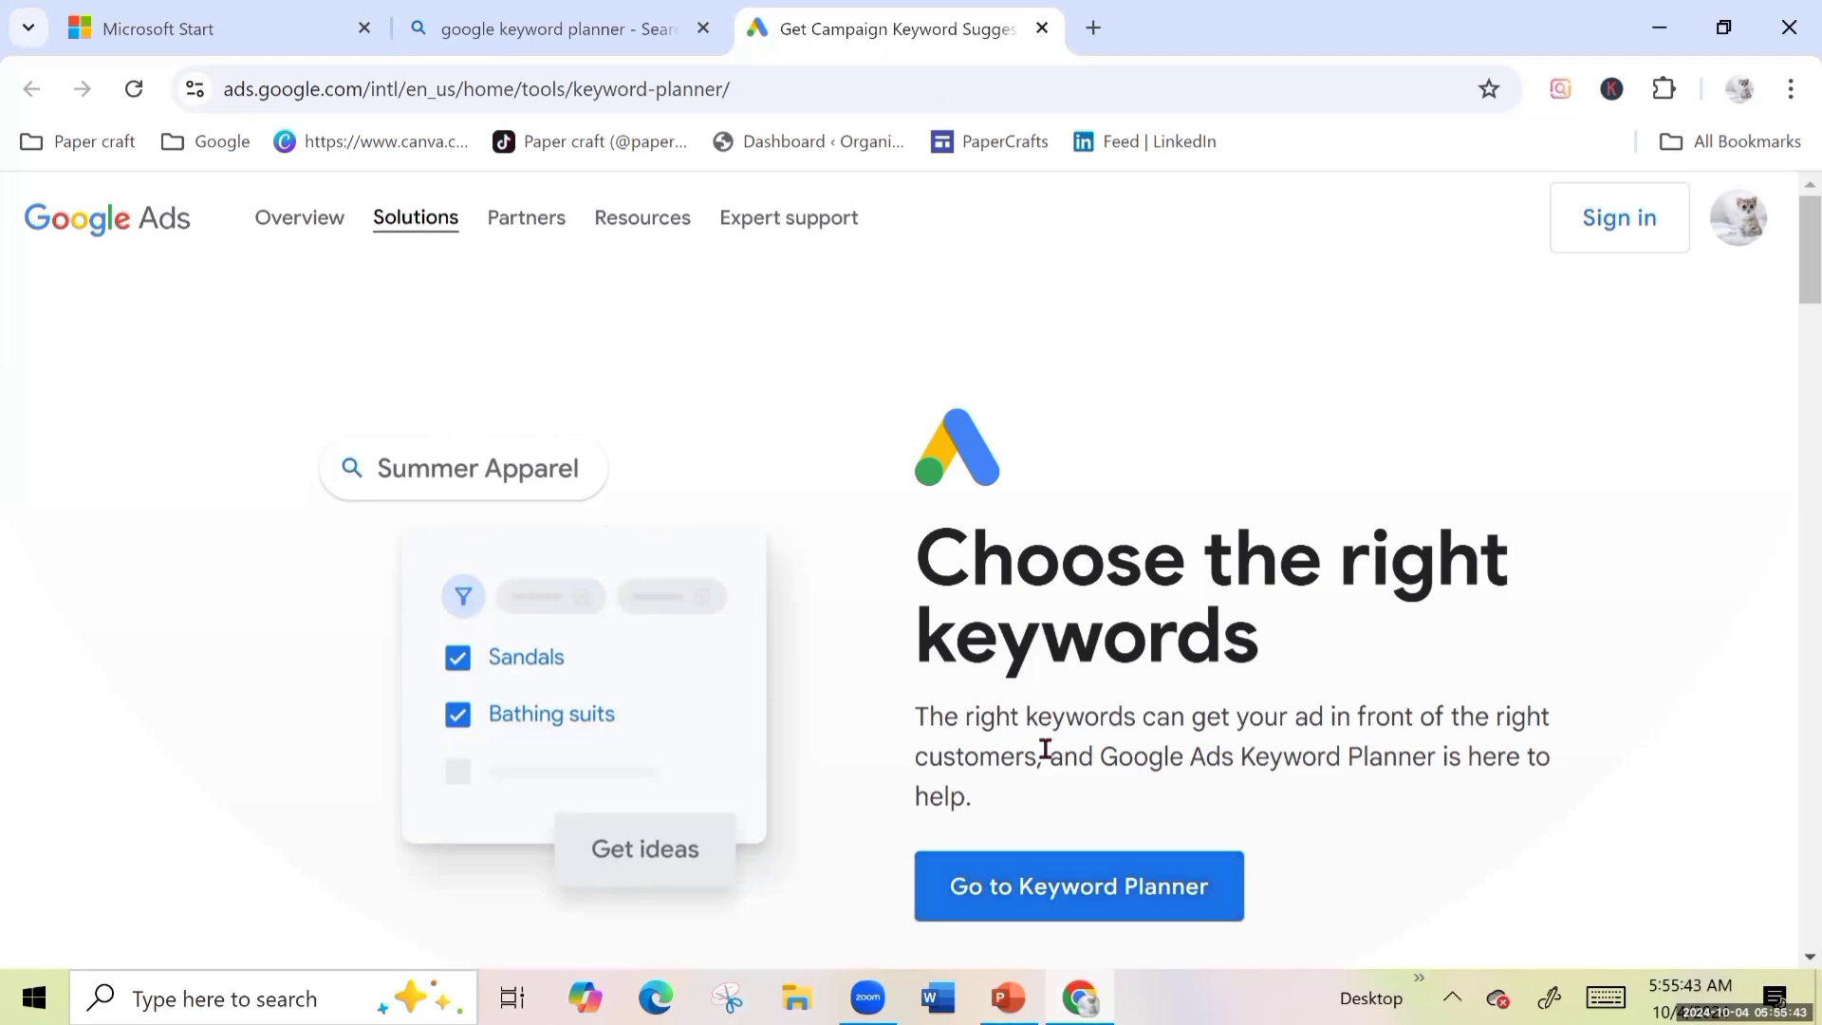
click(1039, 913)
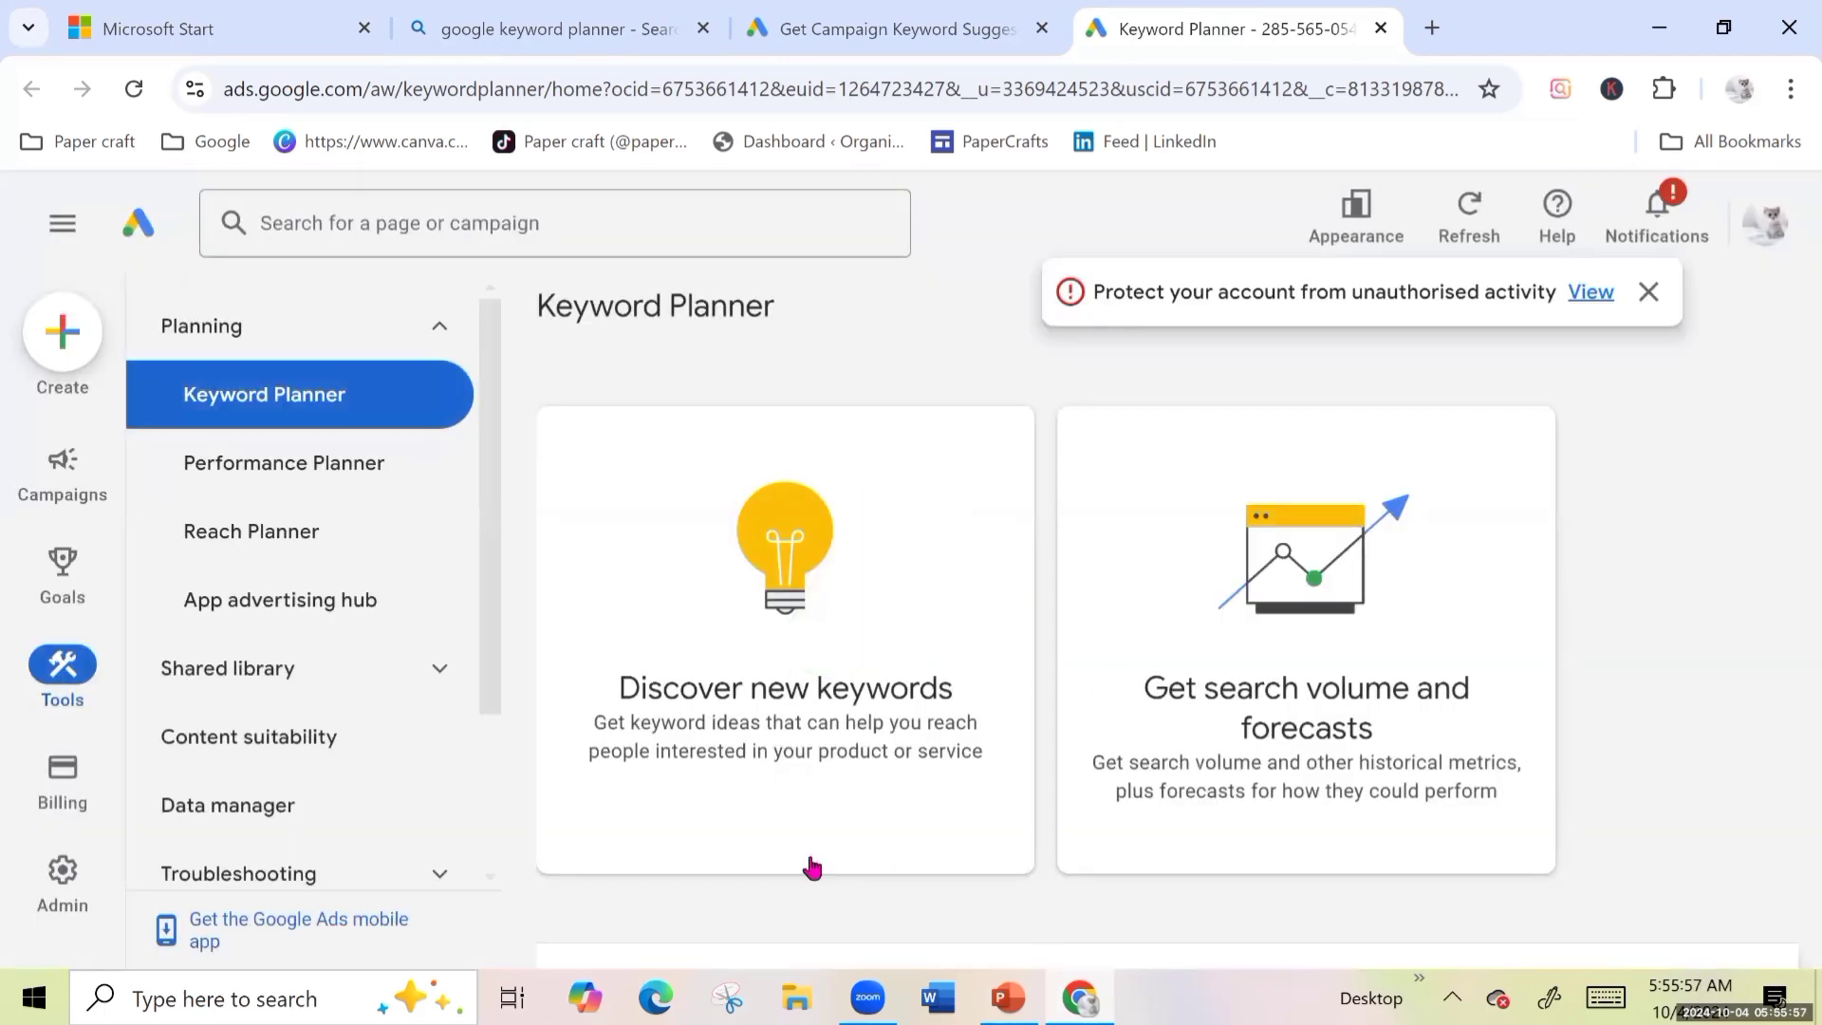
click(1651, 296)
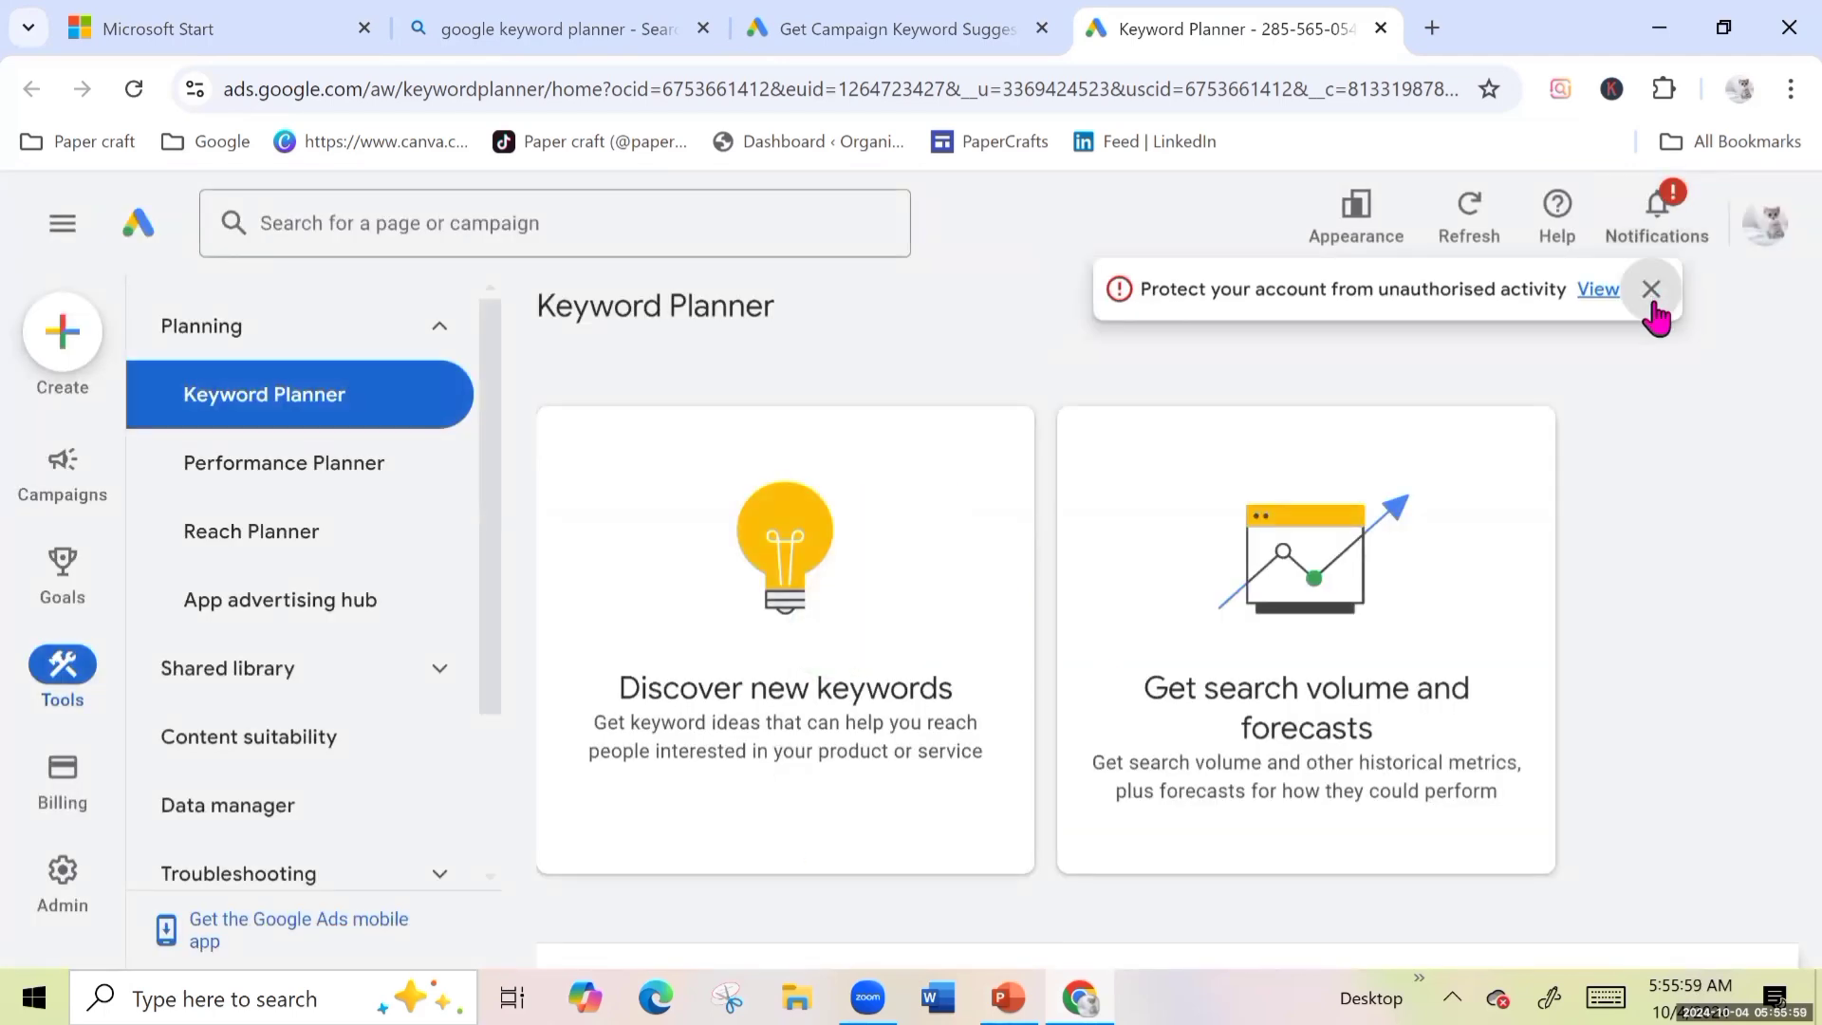
Step: Start discovering new keywords with "pet food" as the product or service
click(776, 558)
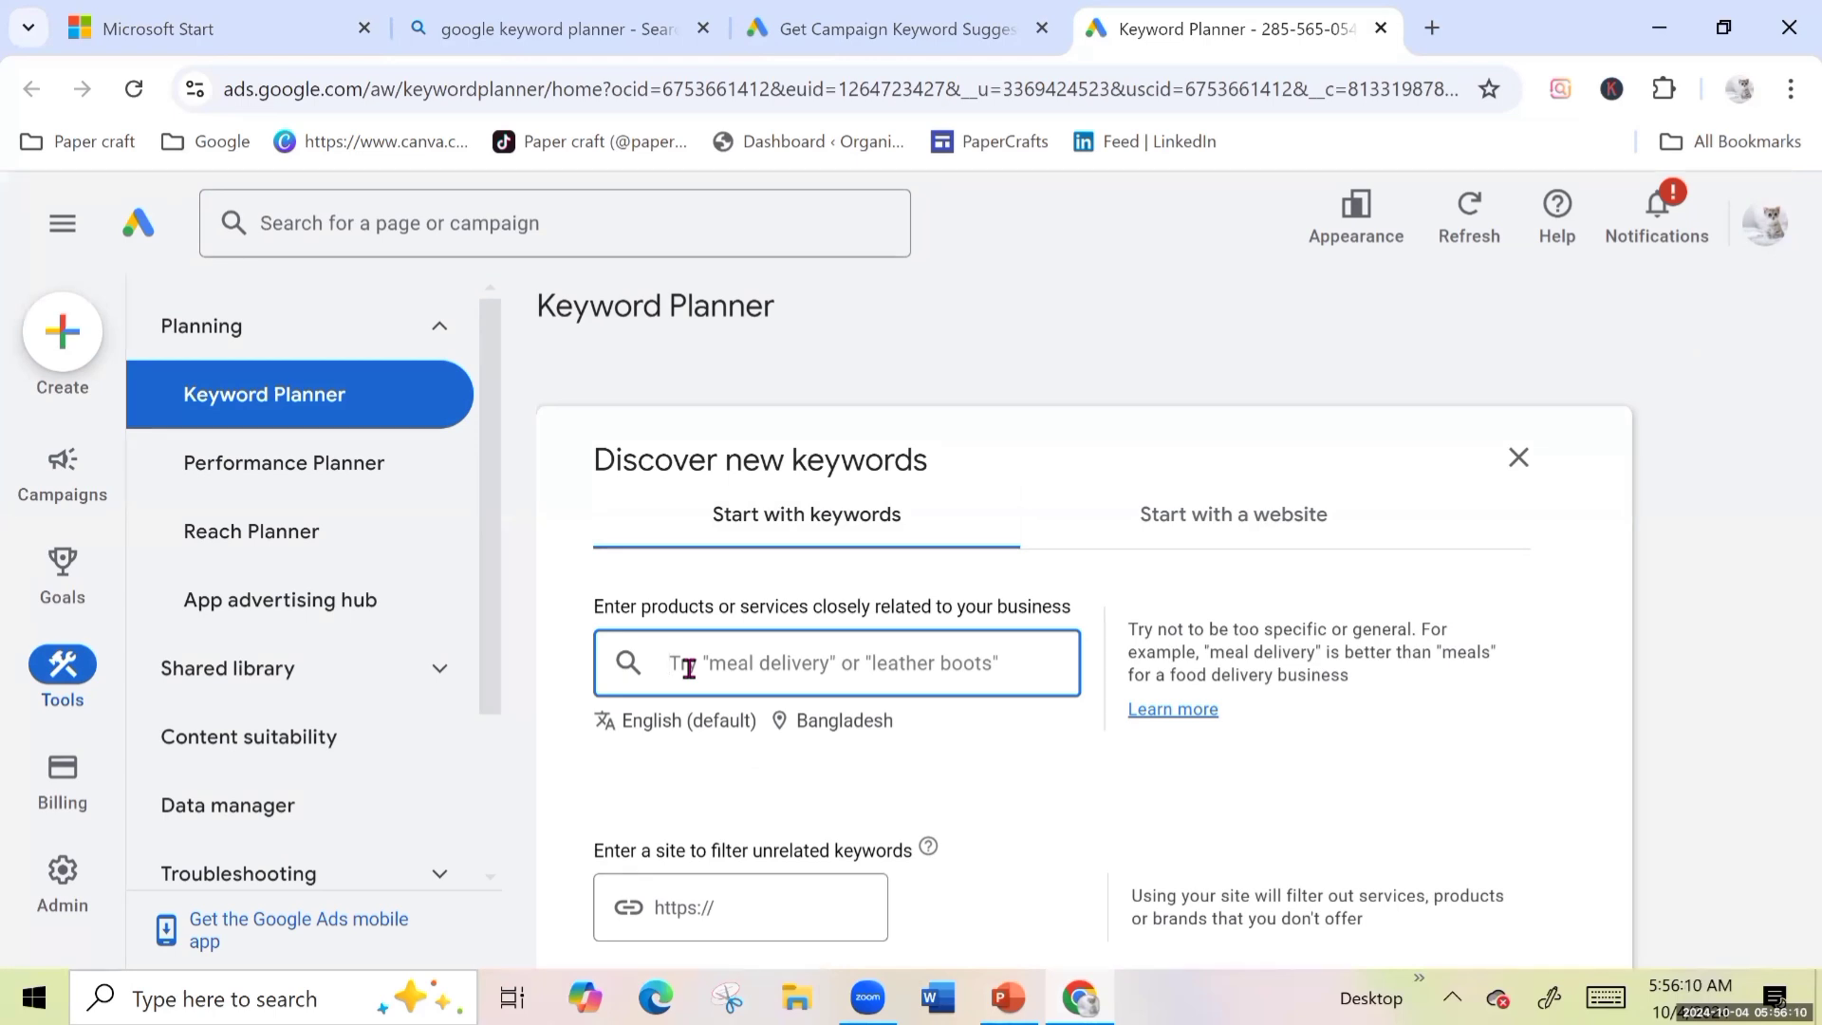
text(pet foo)
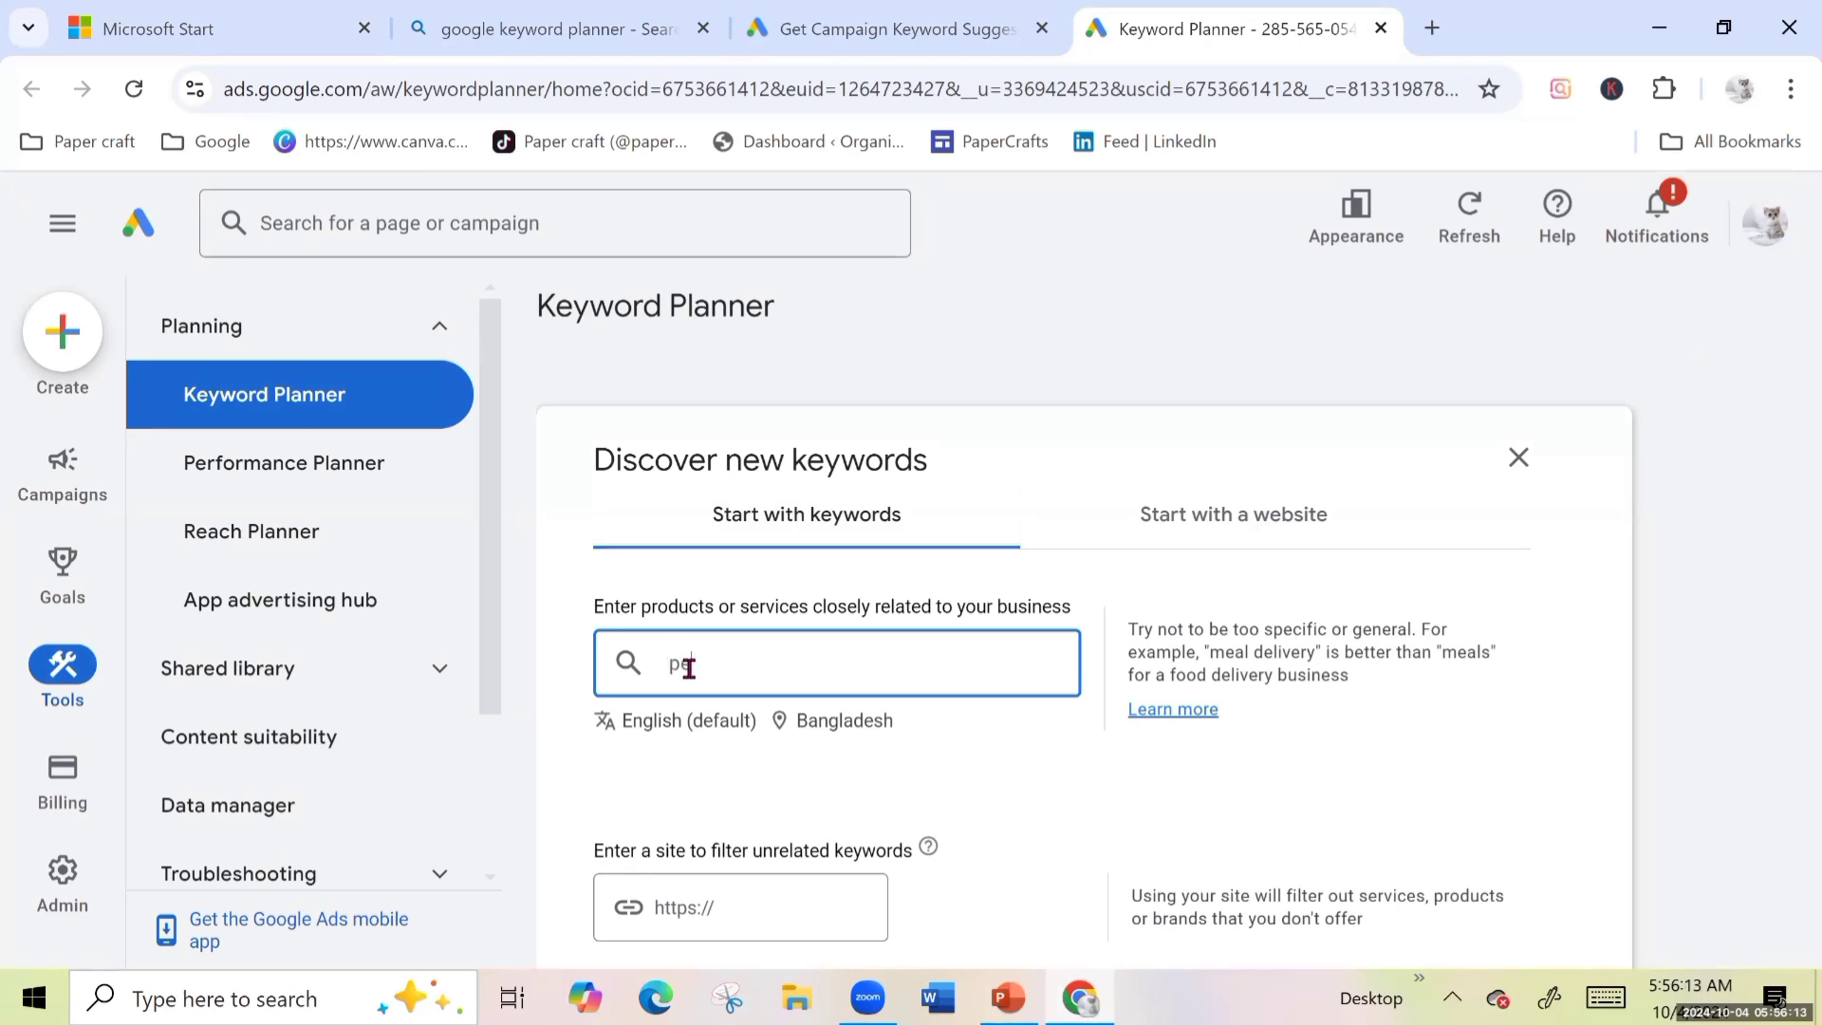
text(d)
Step: Set the keyword search location to United Kingdom, removing Bangladesh from the included locations, and save it
click(782, 731)
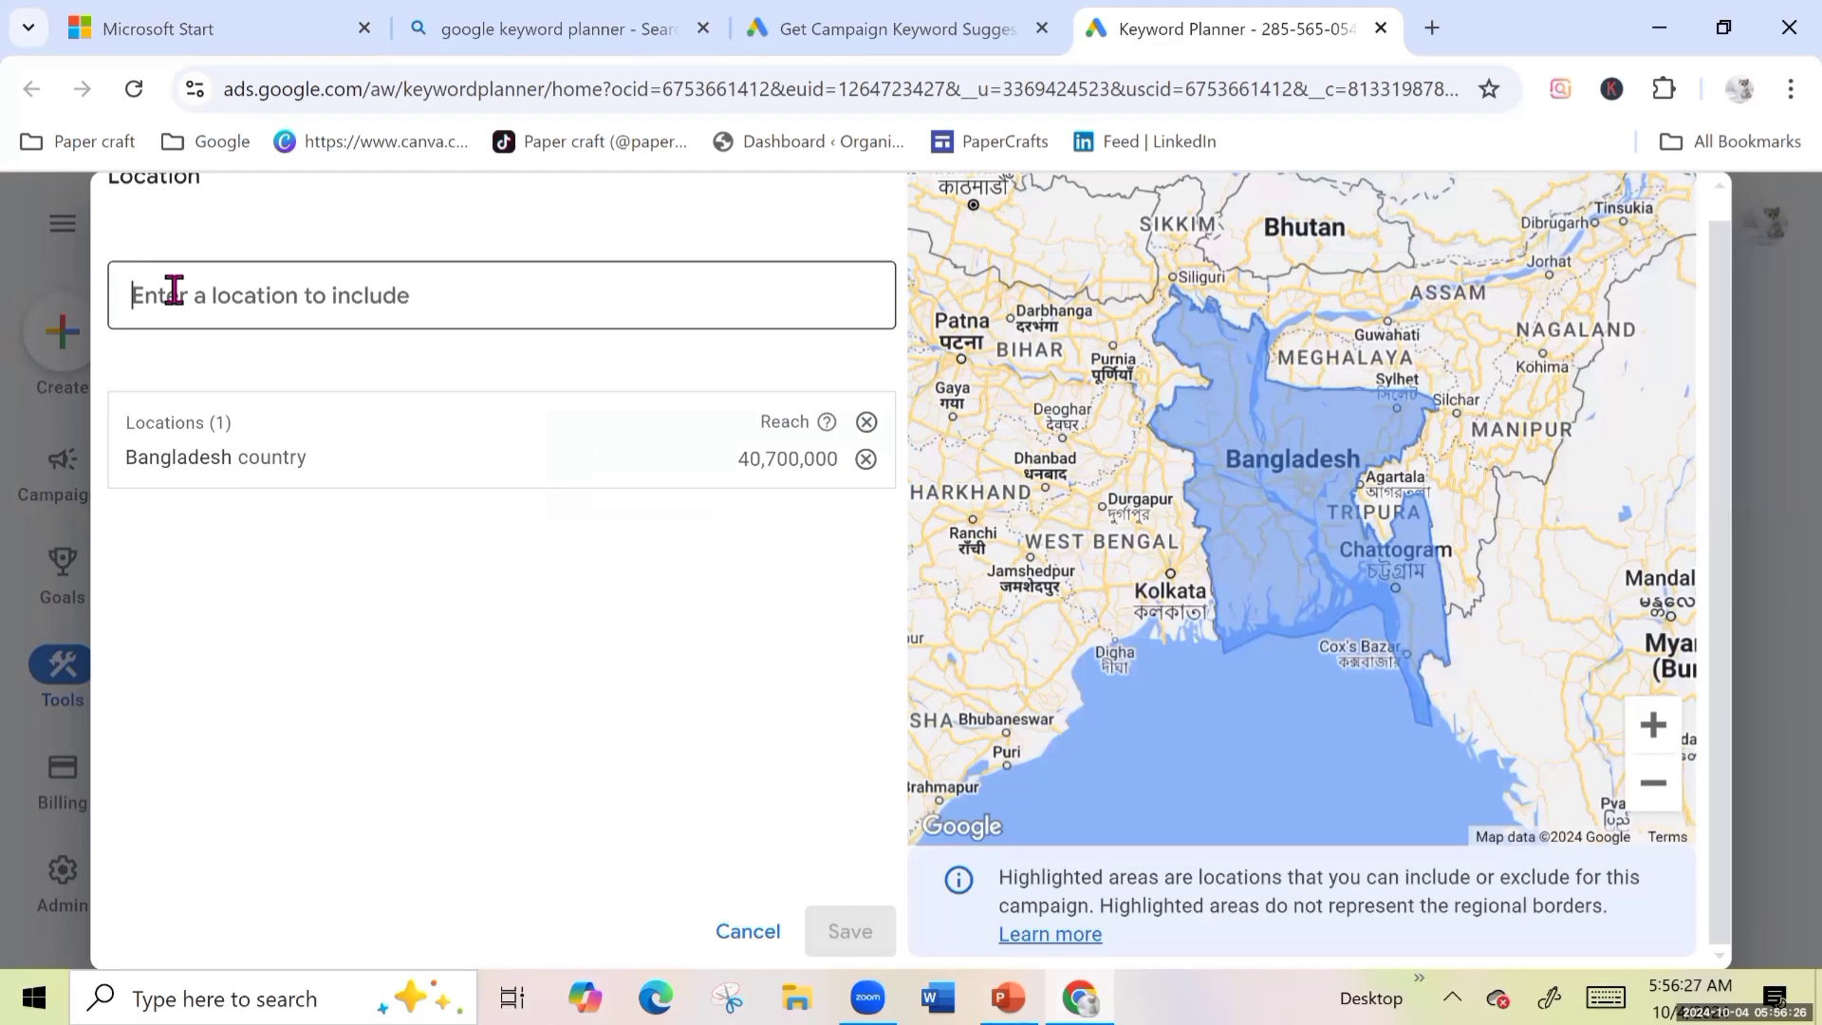
text(uk)
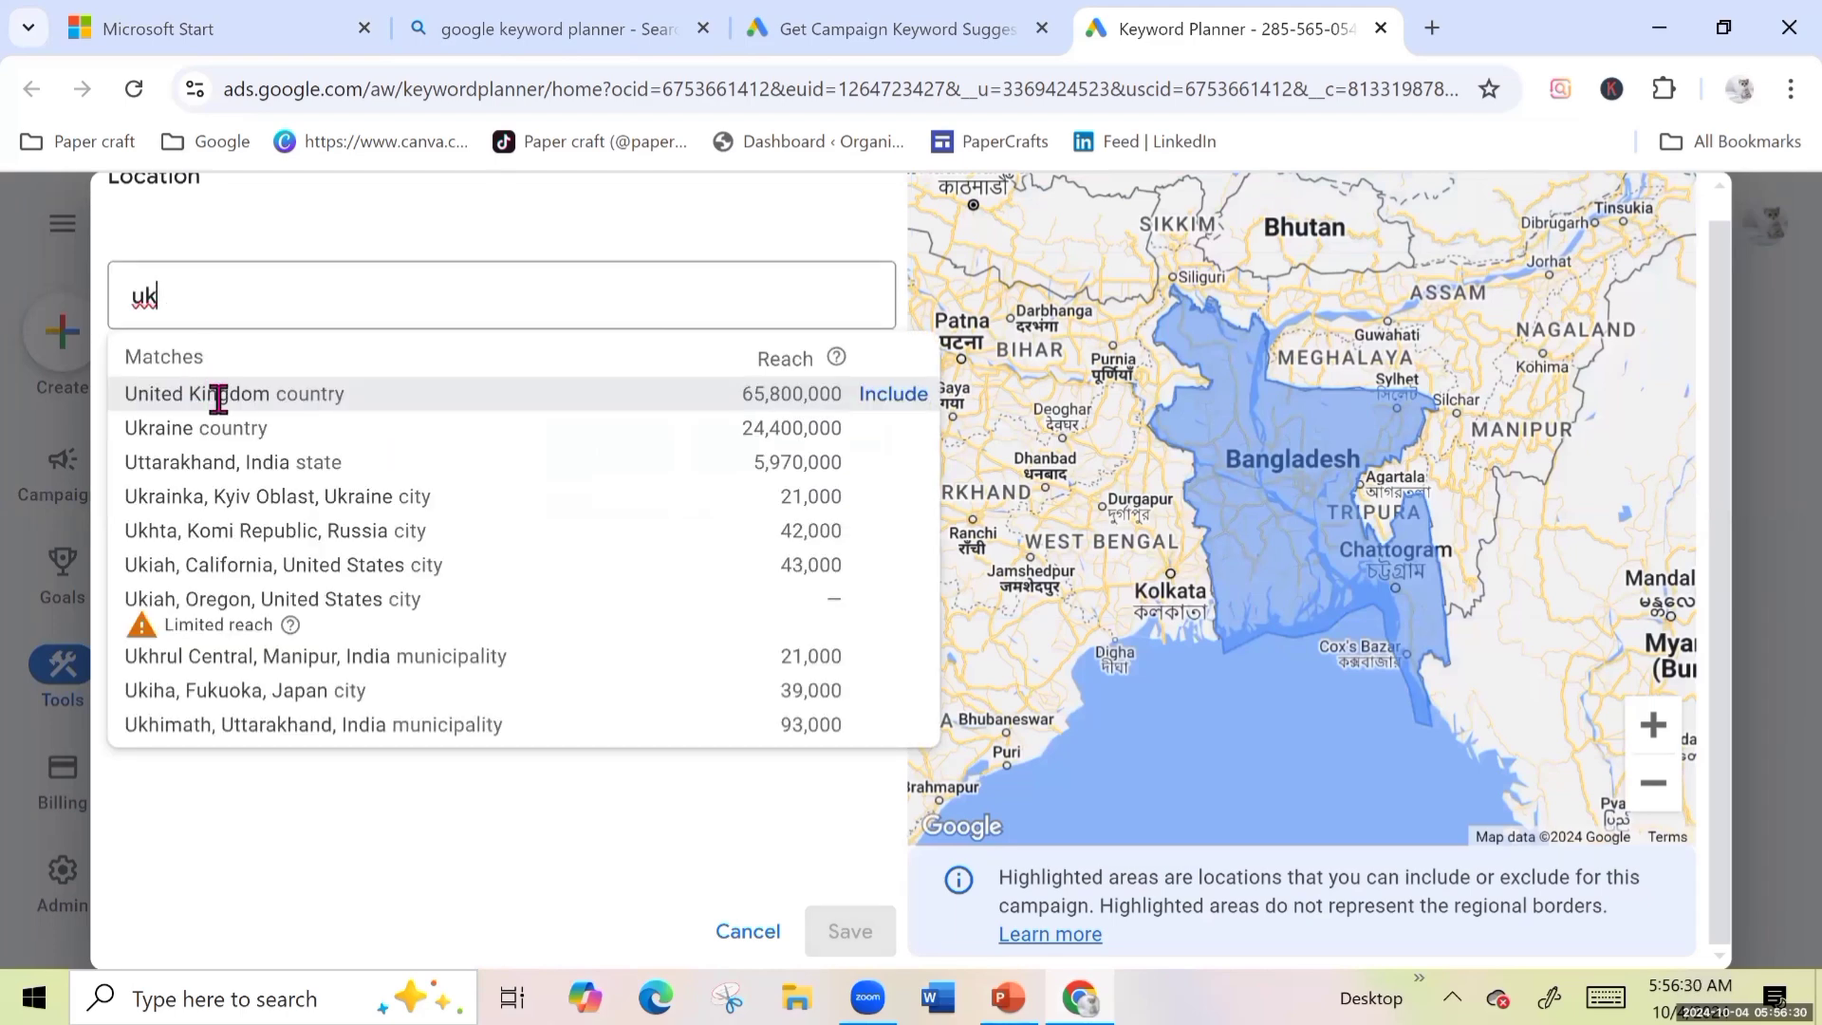
click(228, 410)
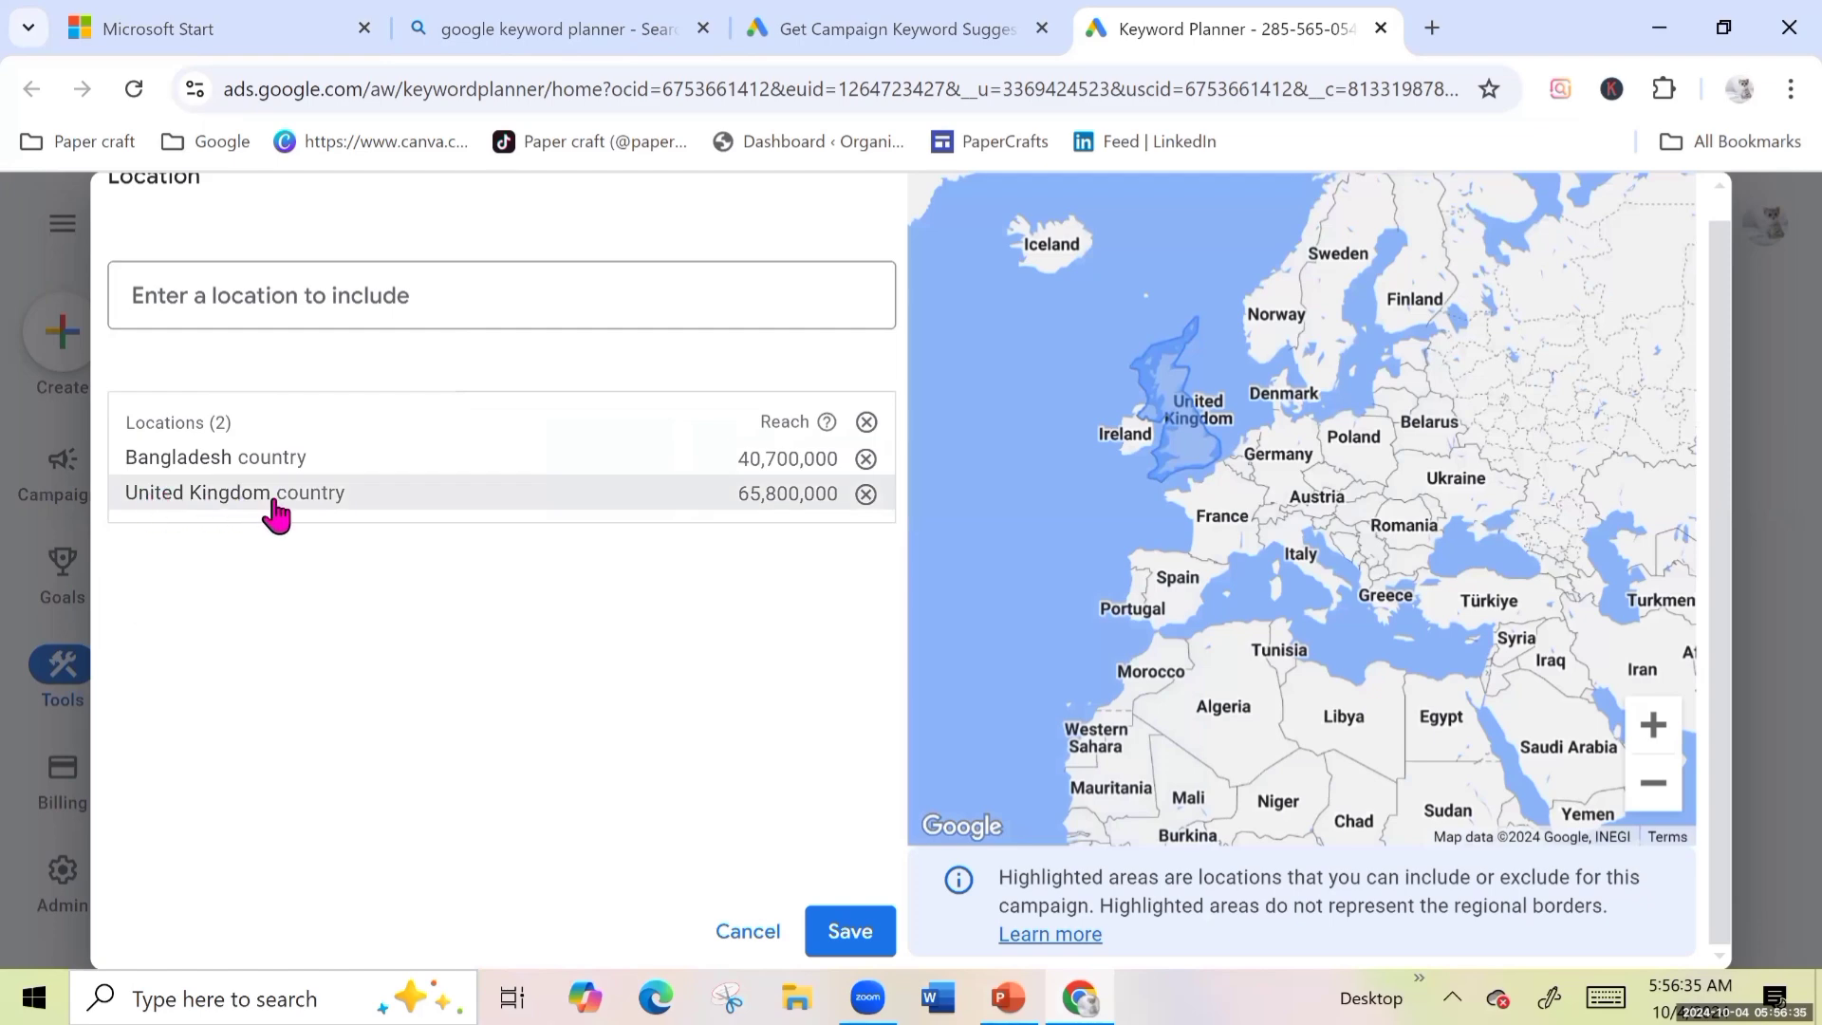
click(865, 459)
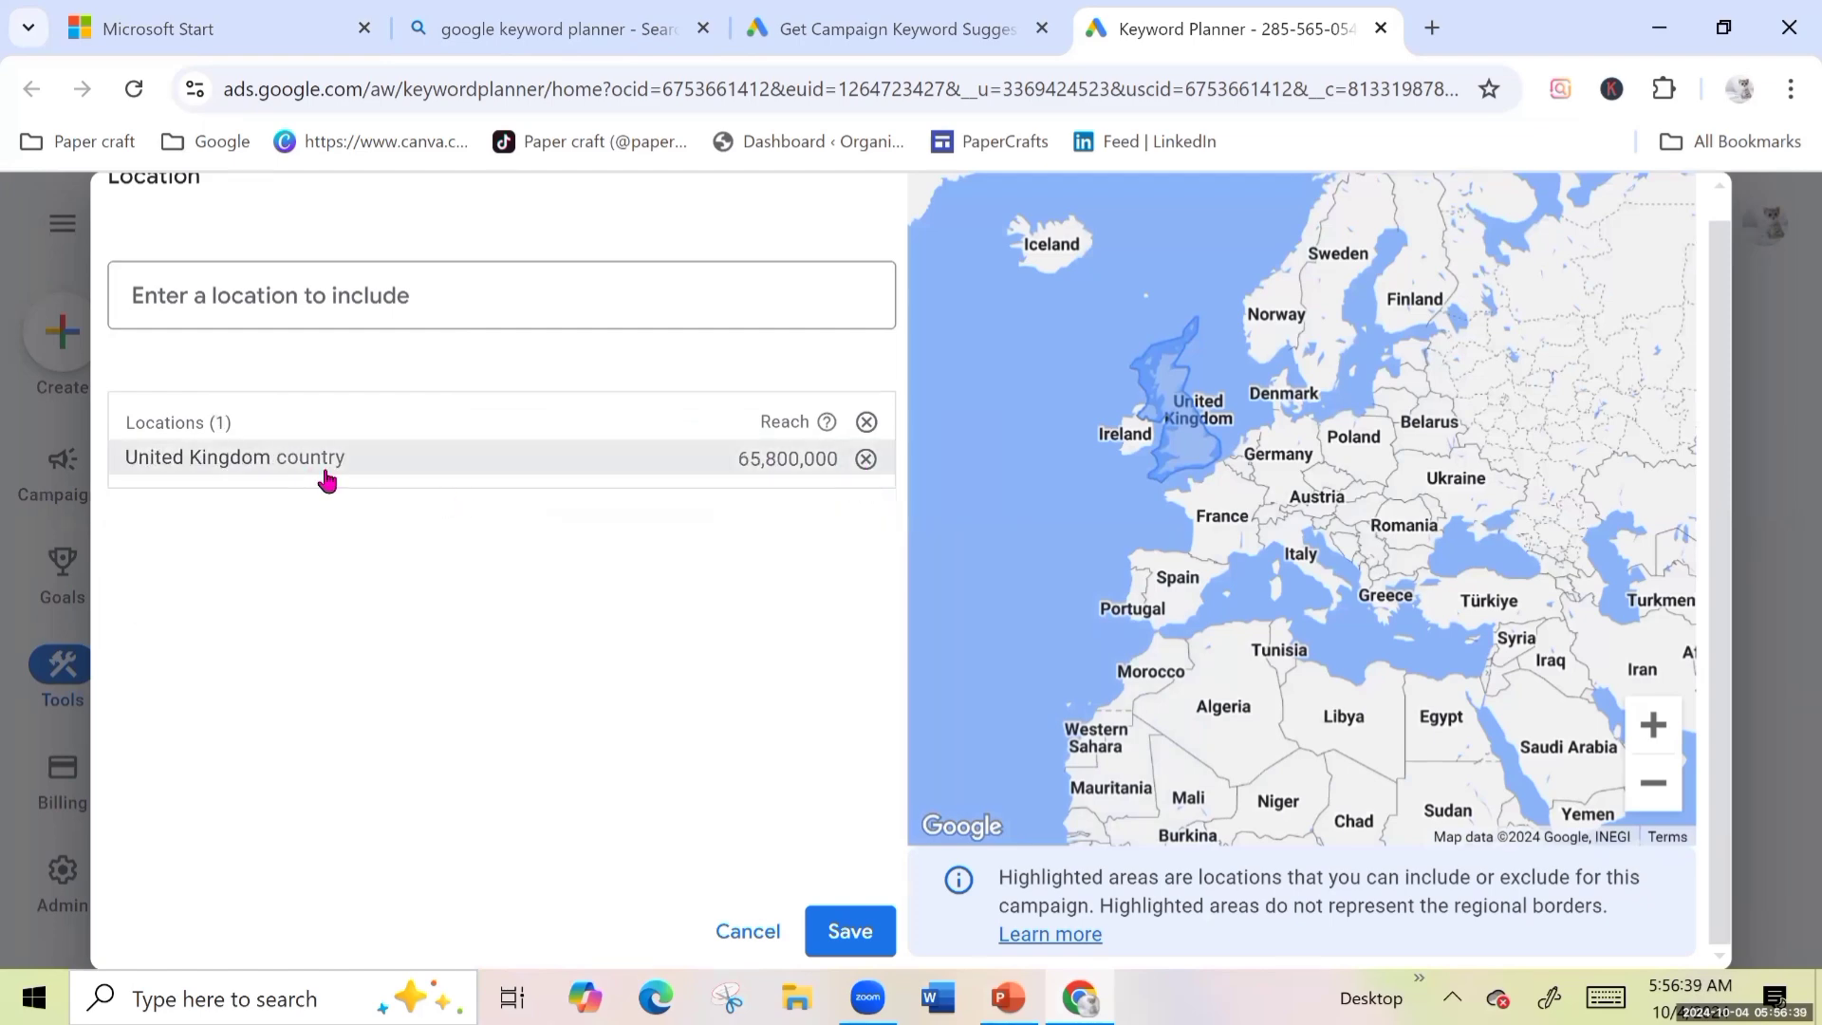
click(842, 934)
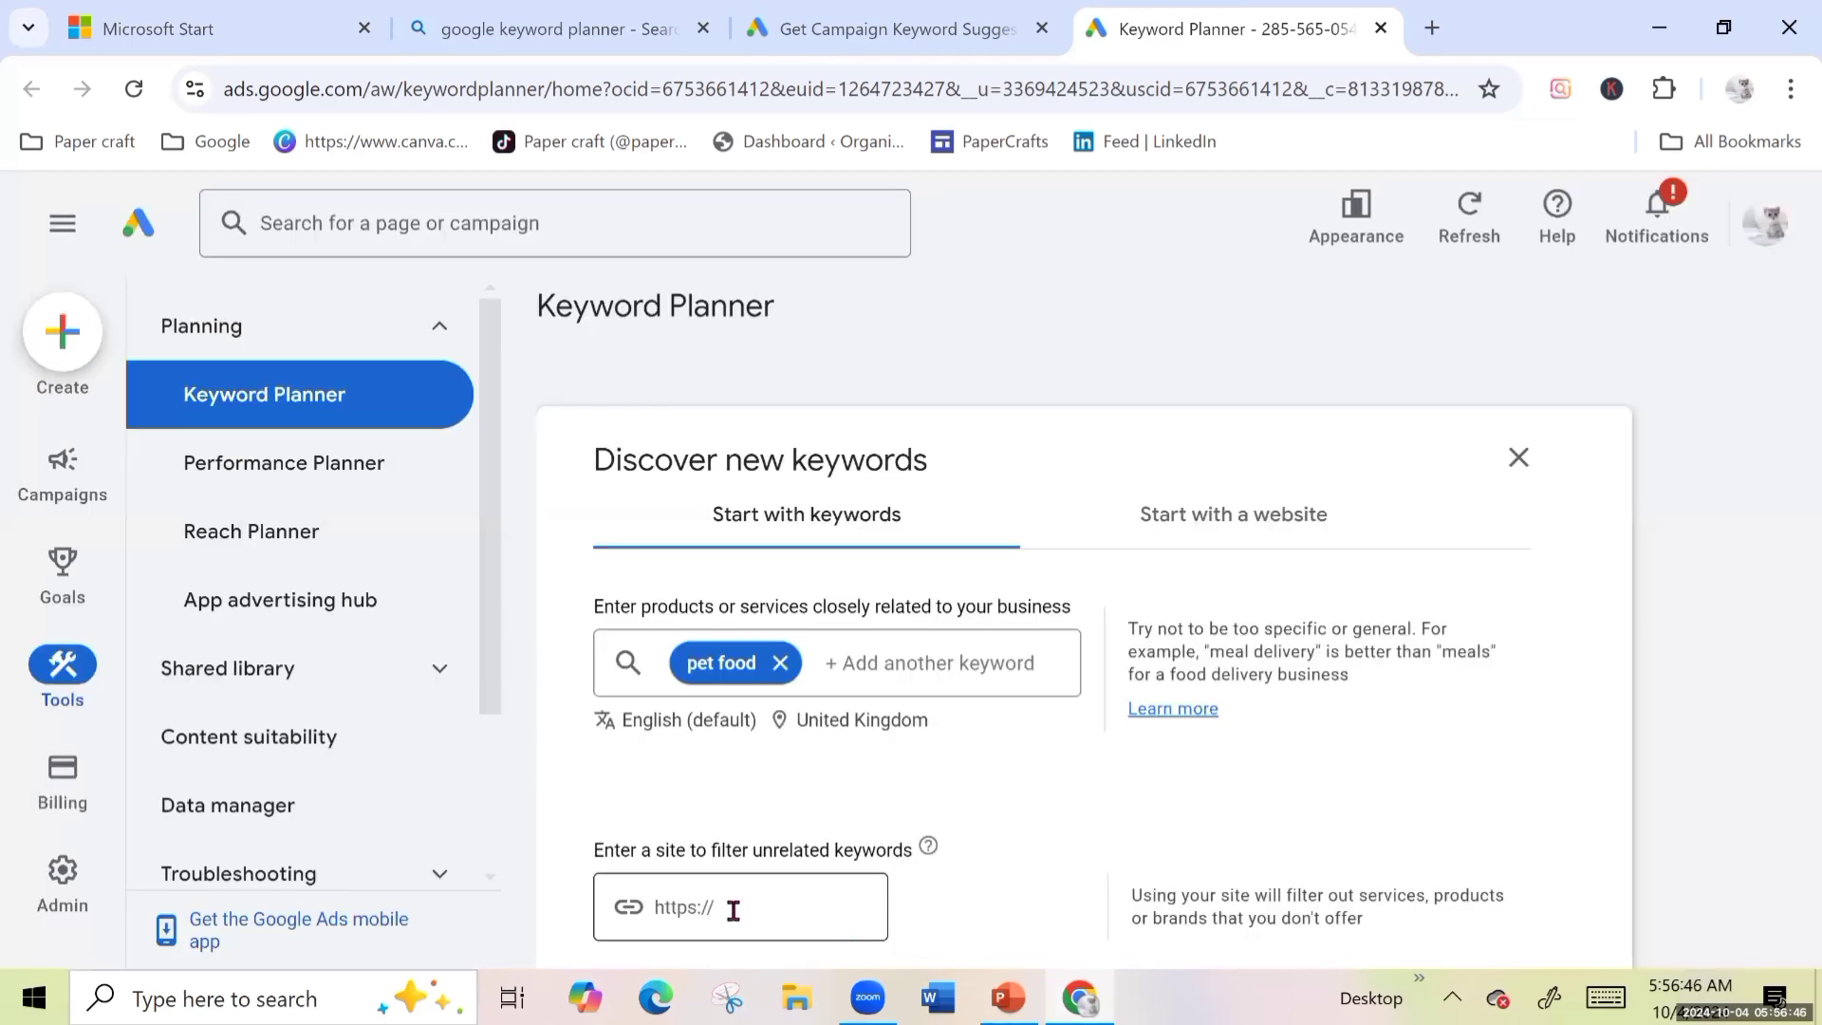
Step: Generate the keyword ideas for pet food and close the Refine keywords pane
scroll(623, 875, down, 2)
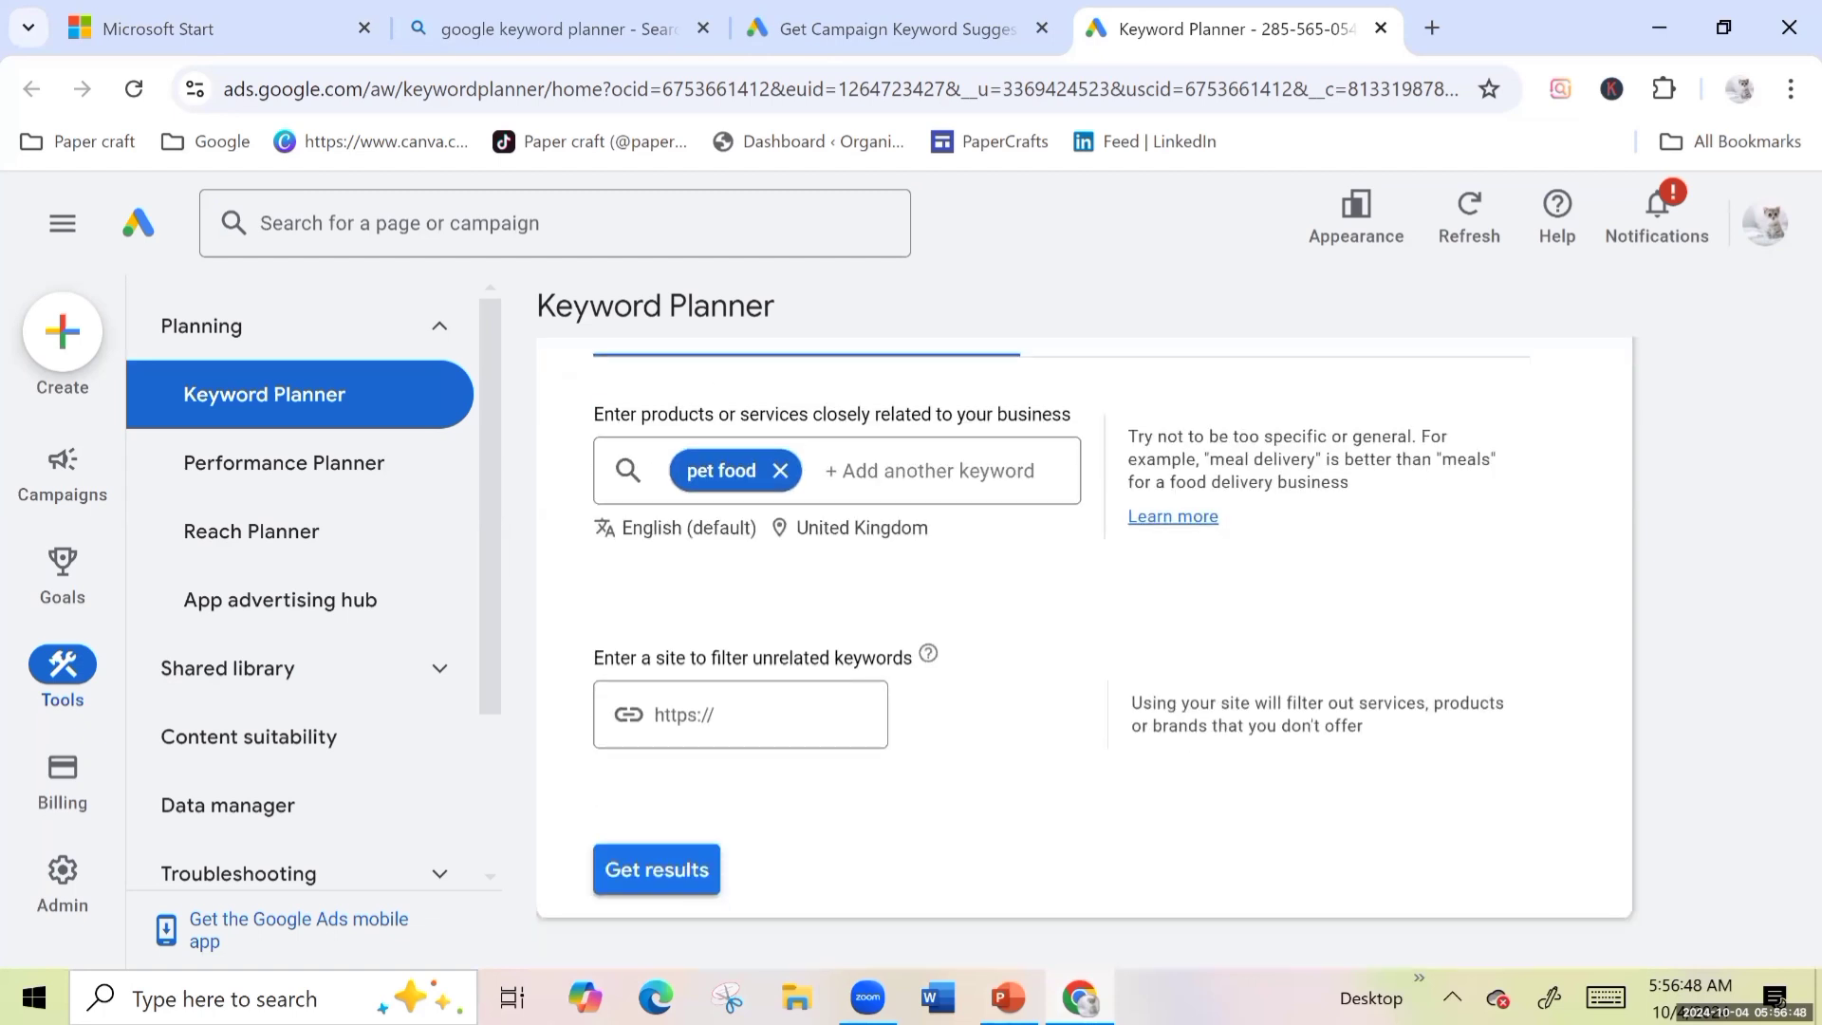
click(650, 854)
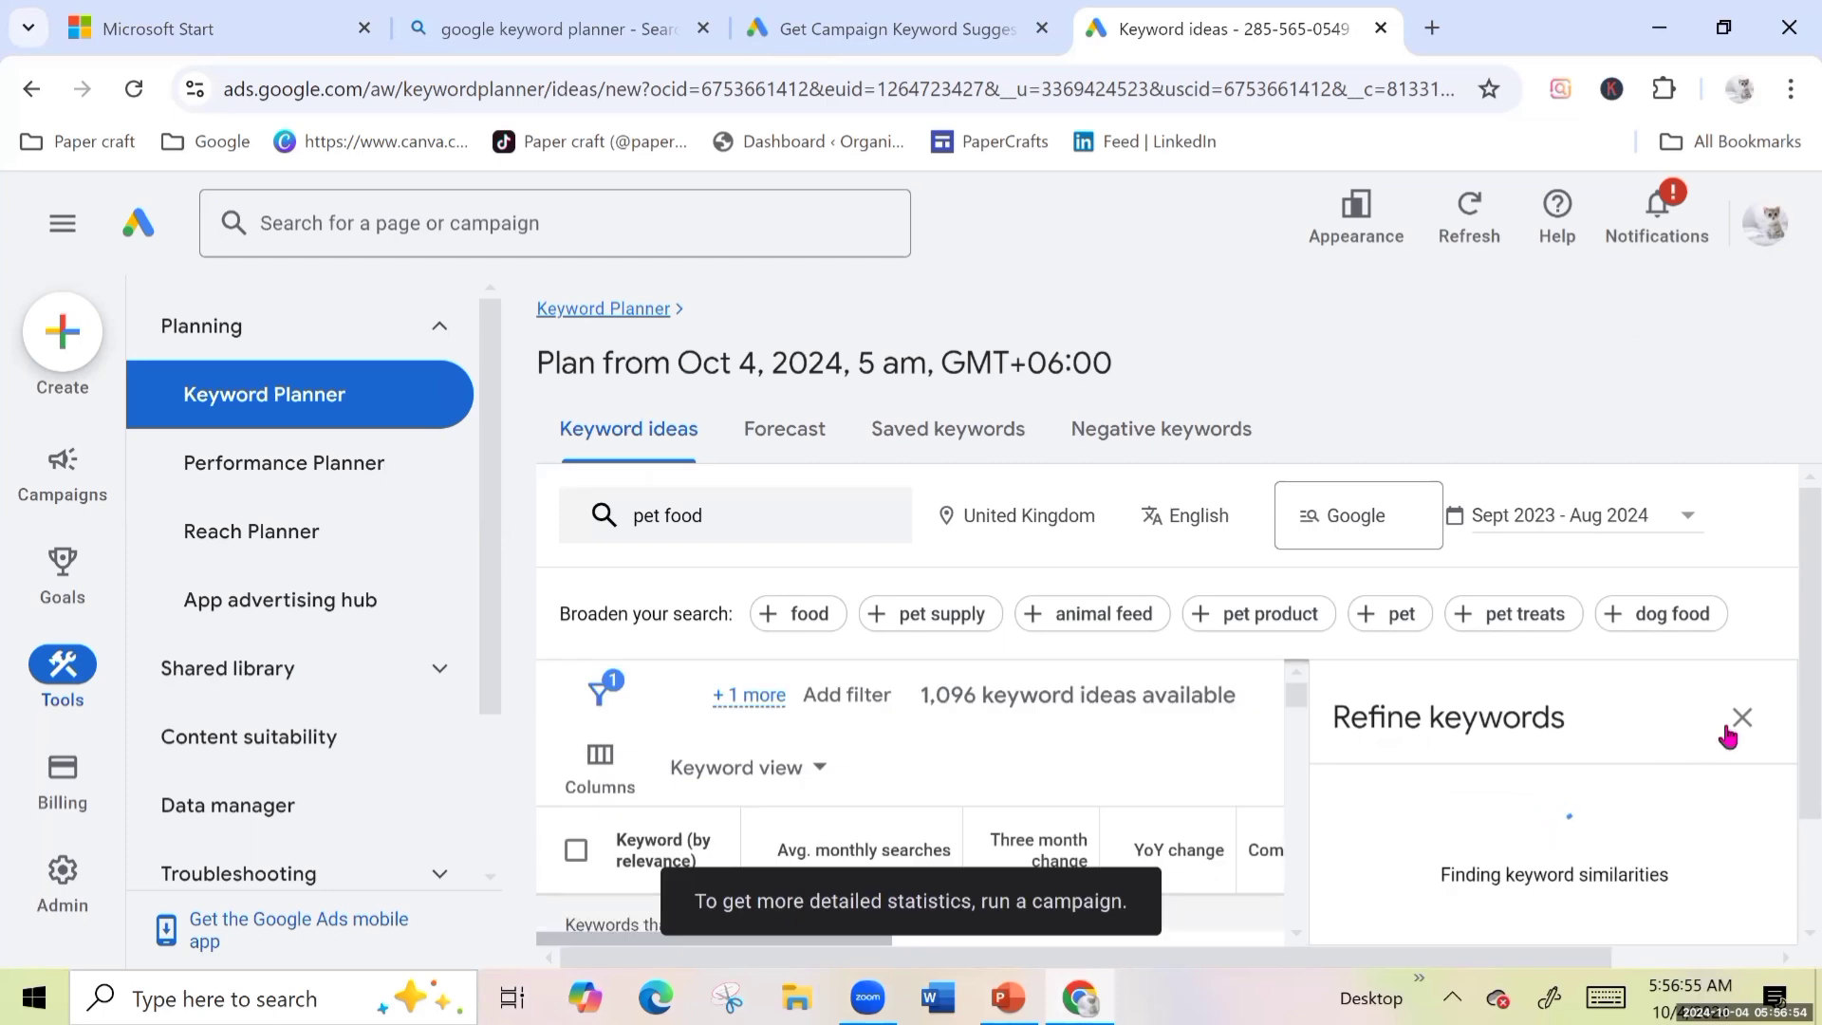
click(1743, 723)
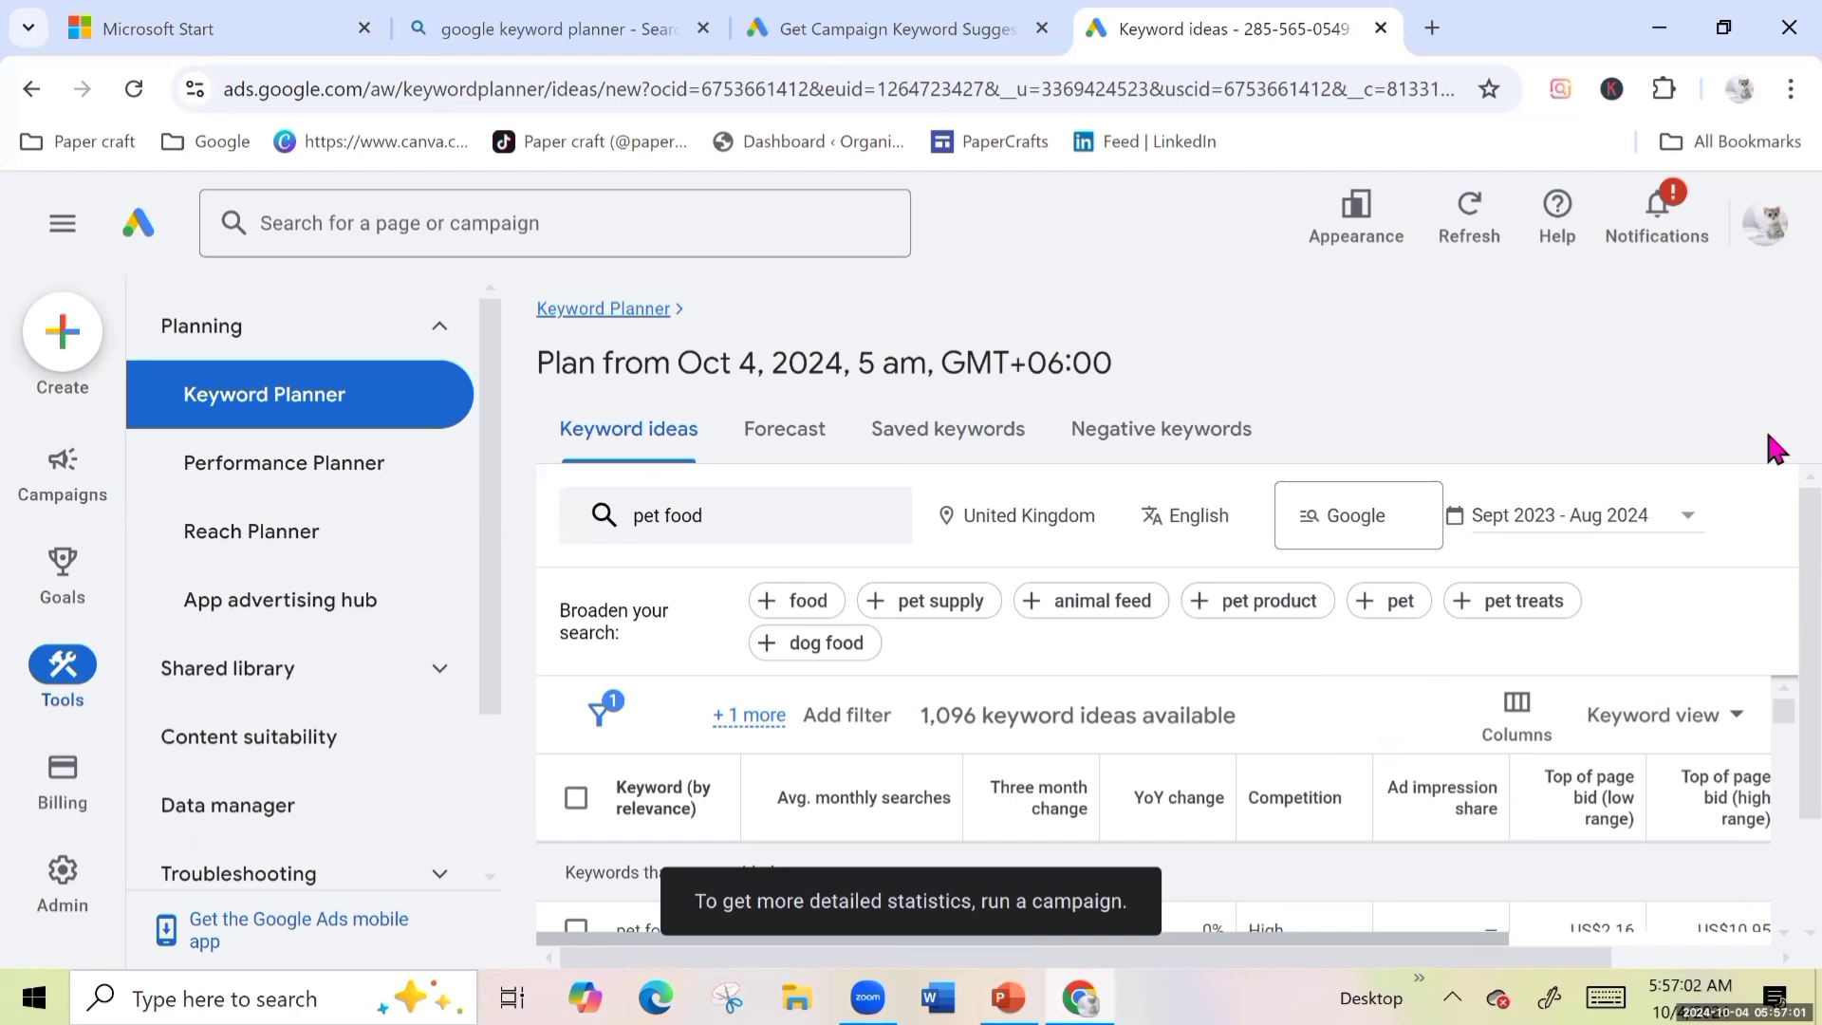
Step: Examine the pet food keyword ideas, including their monthly searches, competition and top of page bids
scroll(1776, 447, down, 3)
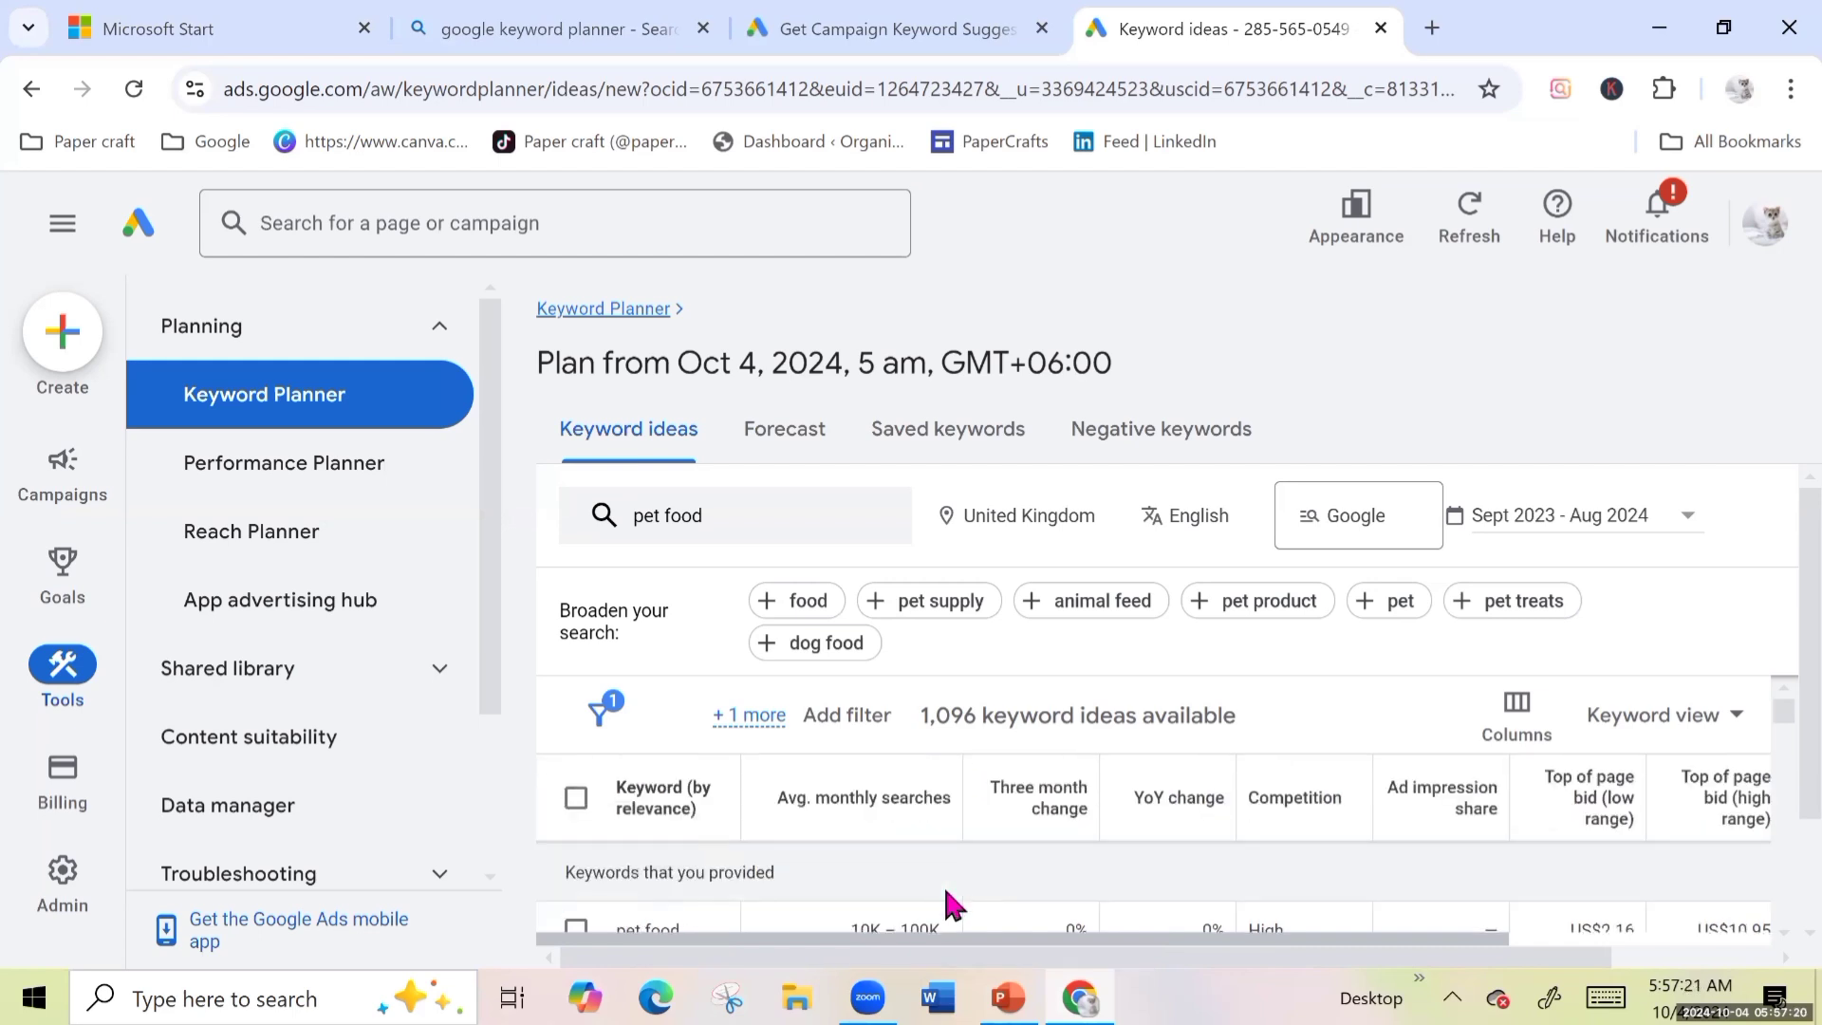
scroll(946, 891, down, 3)
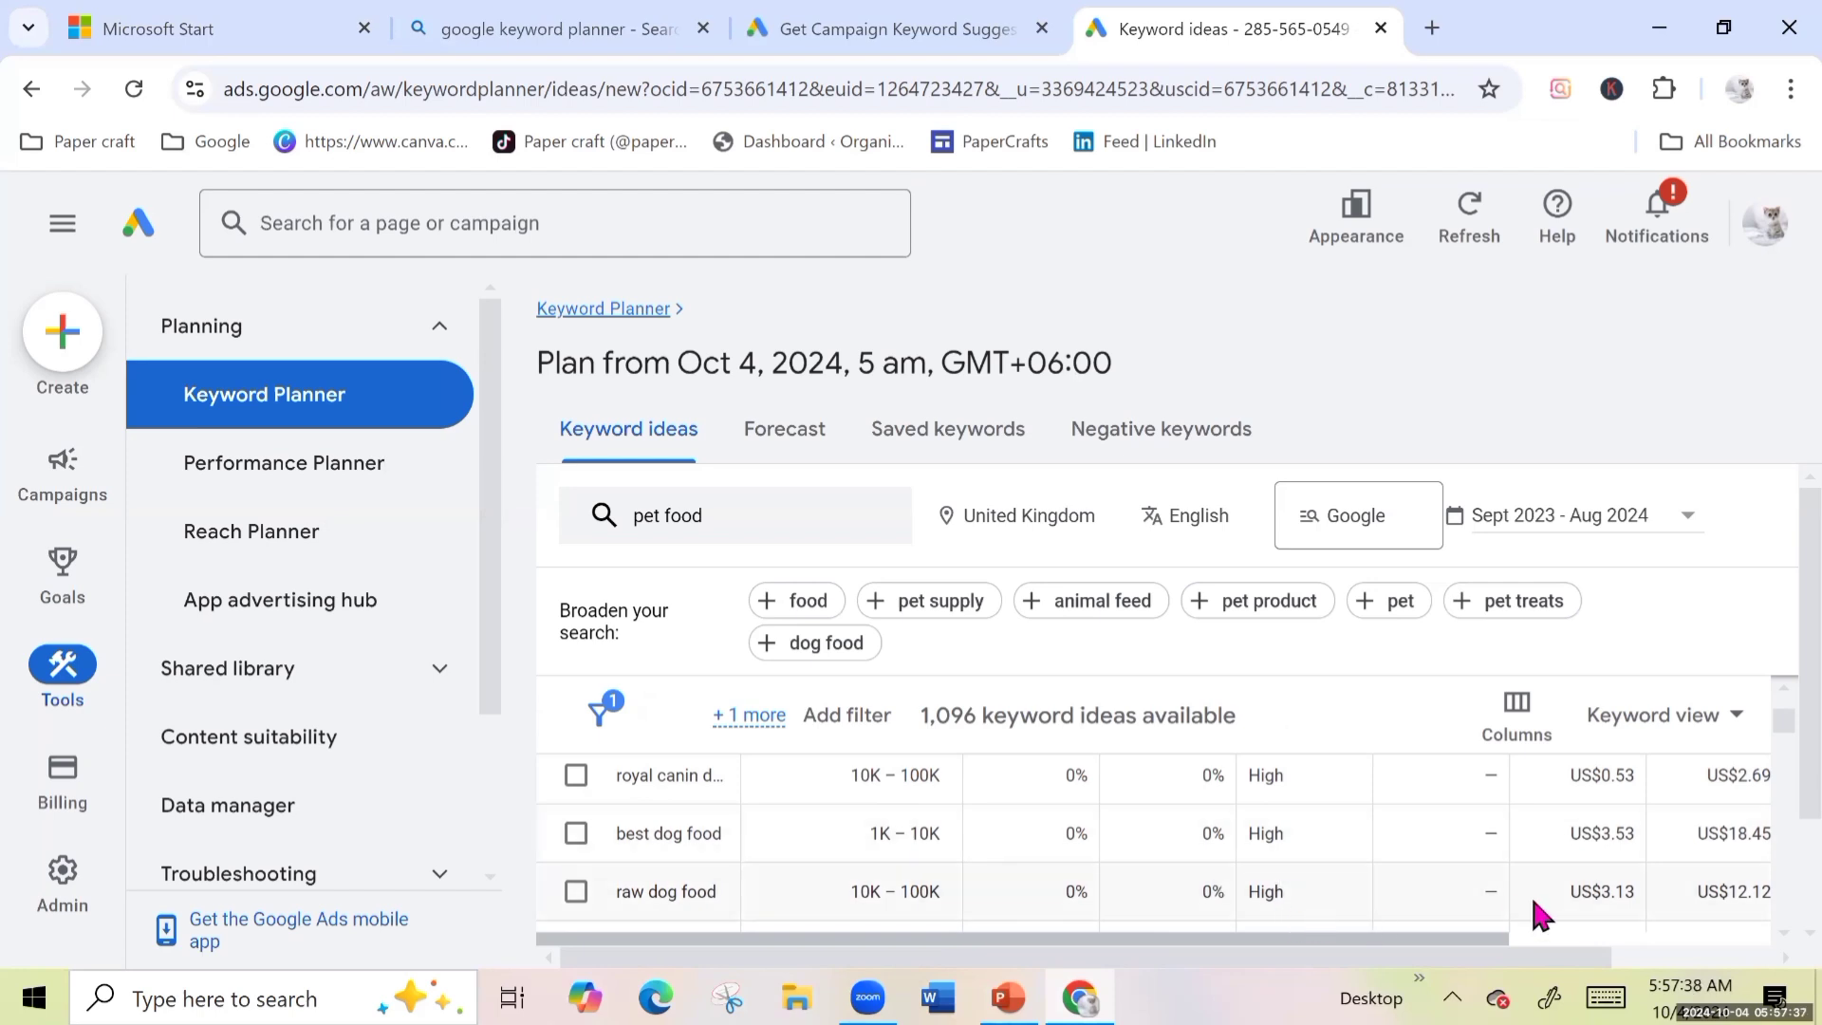
click(1560, 940)
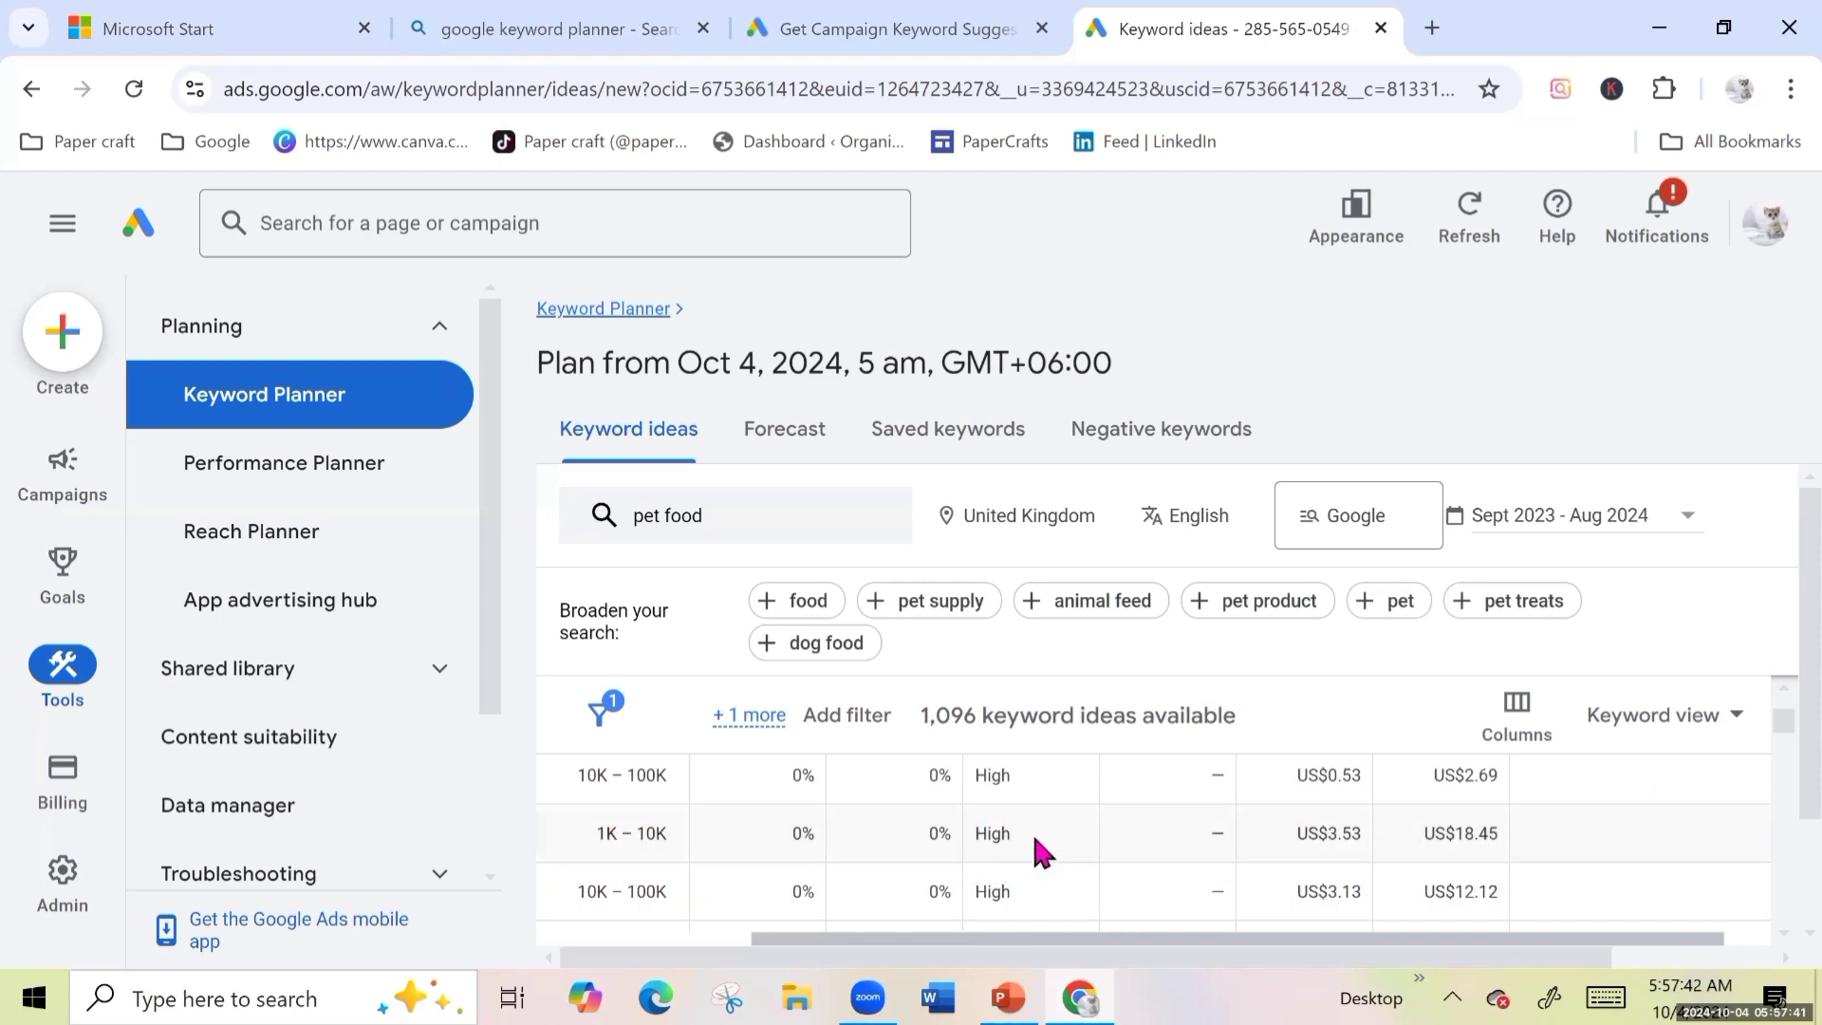
click(668, 944)
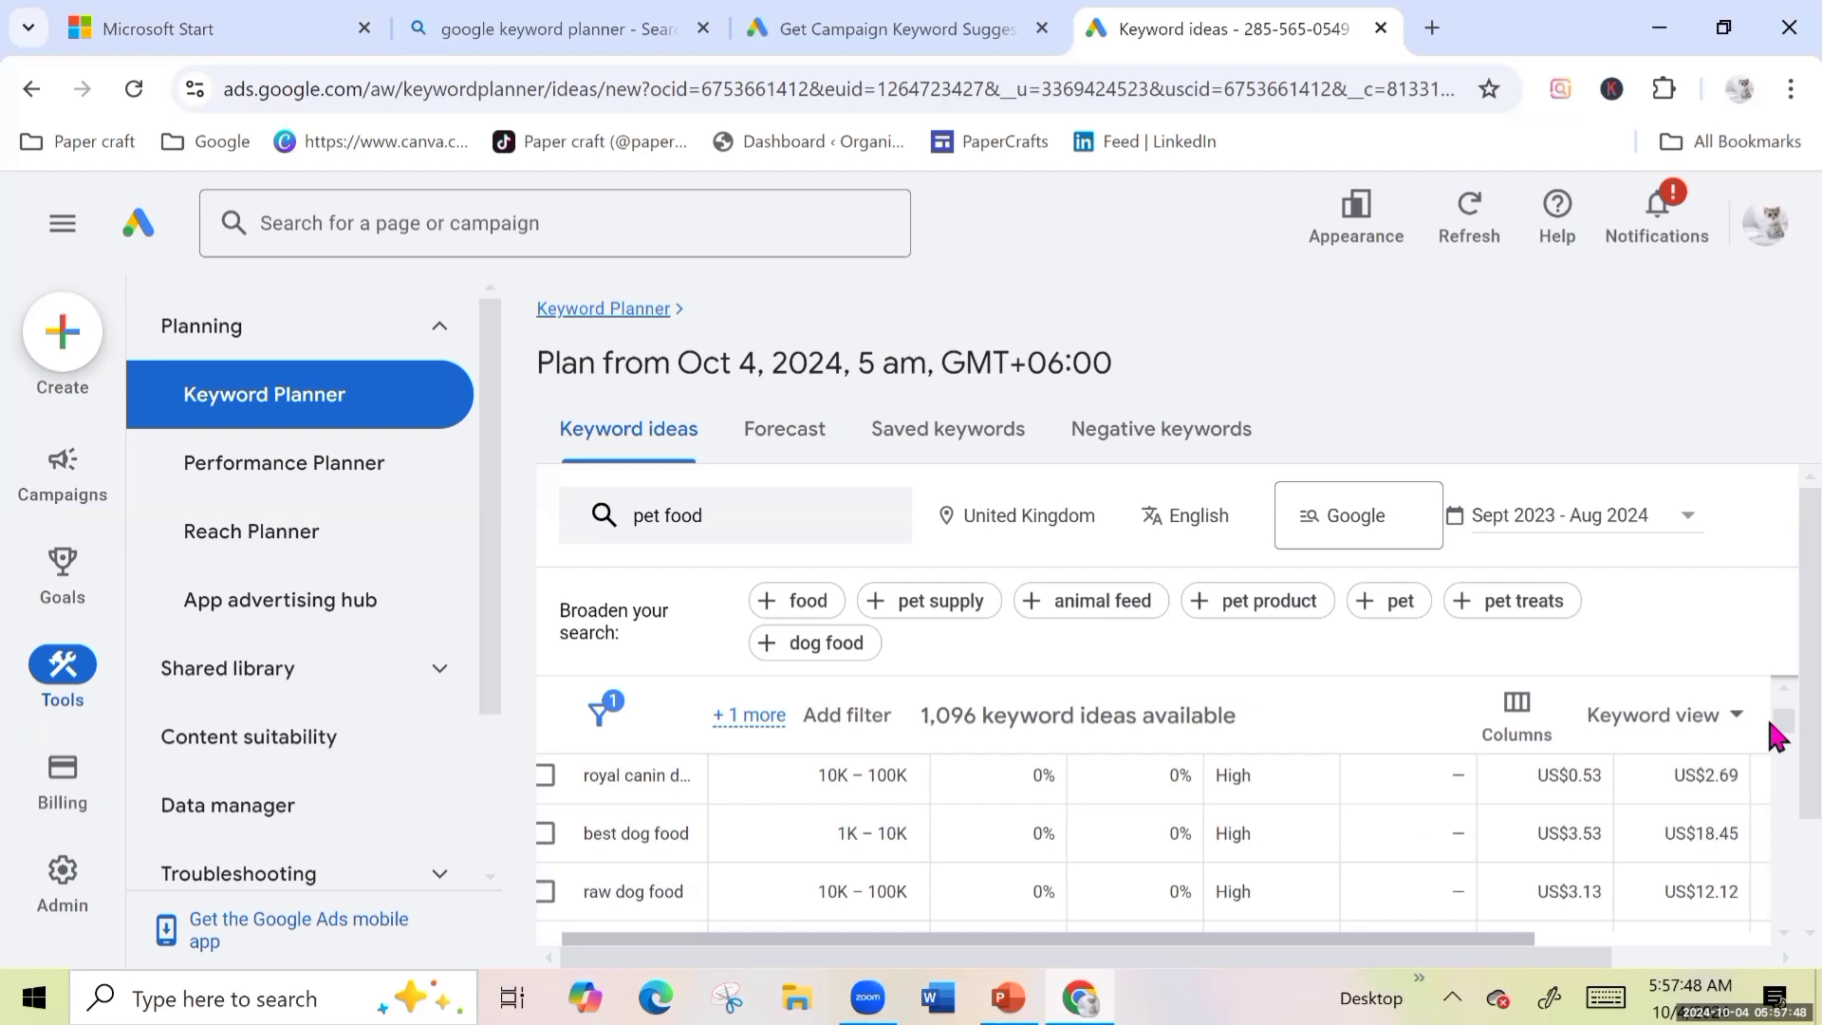
mouse_move(1769, 722)
mouse_down()
mouse_move(1770, 764)
mouse_move(1770, 702)
mouse_move(1770, 727)
mouse_up()
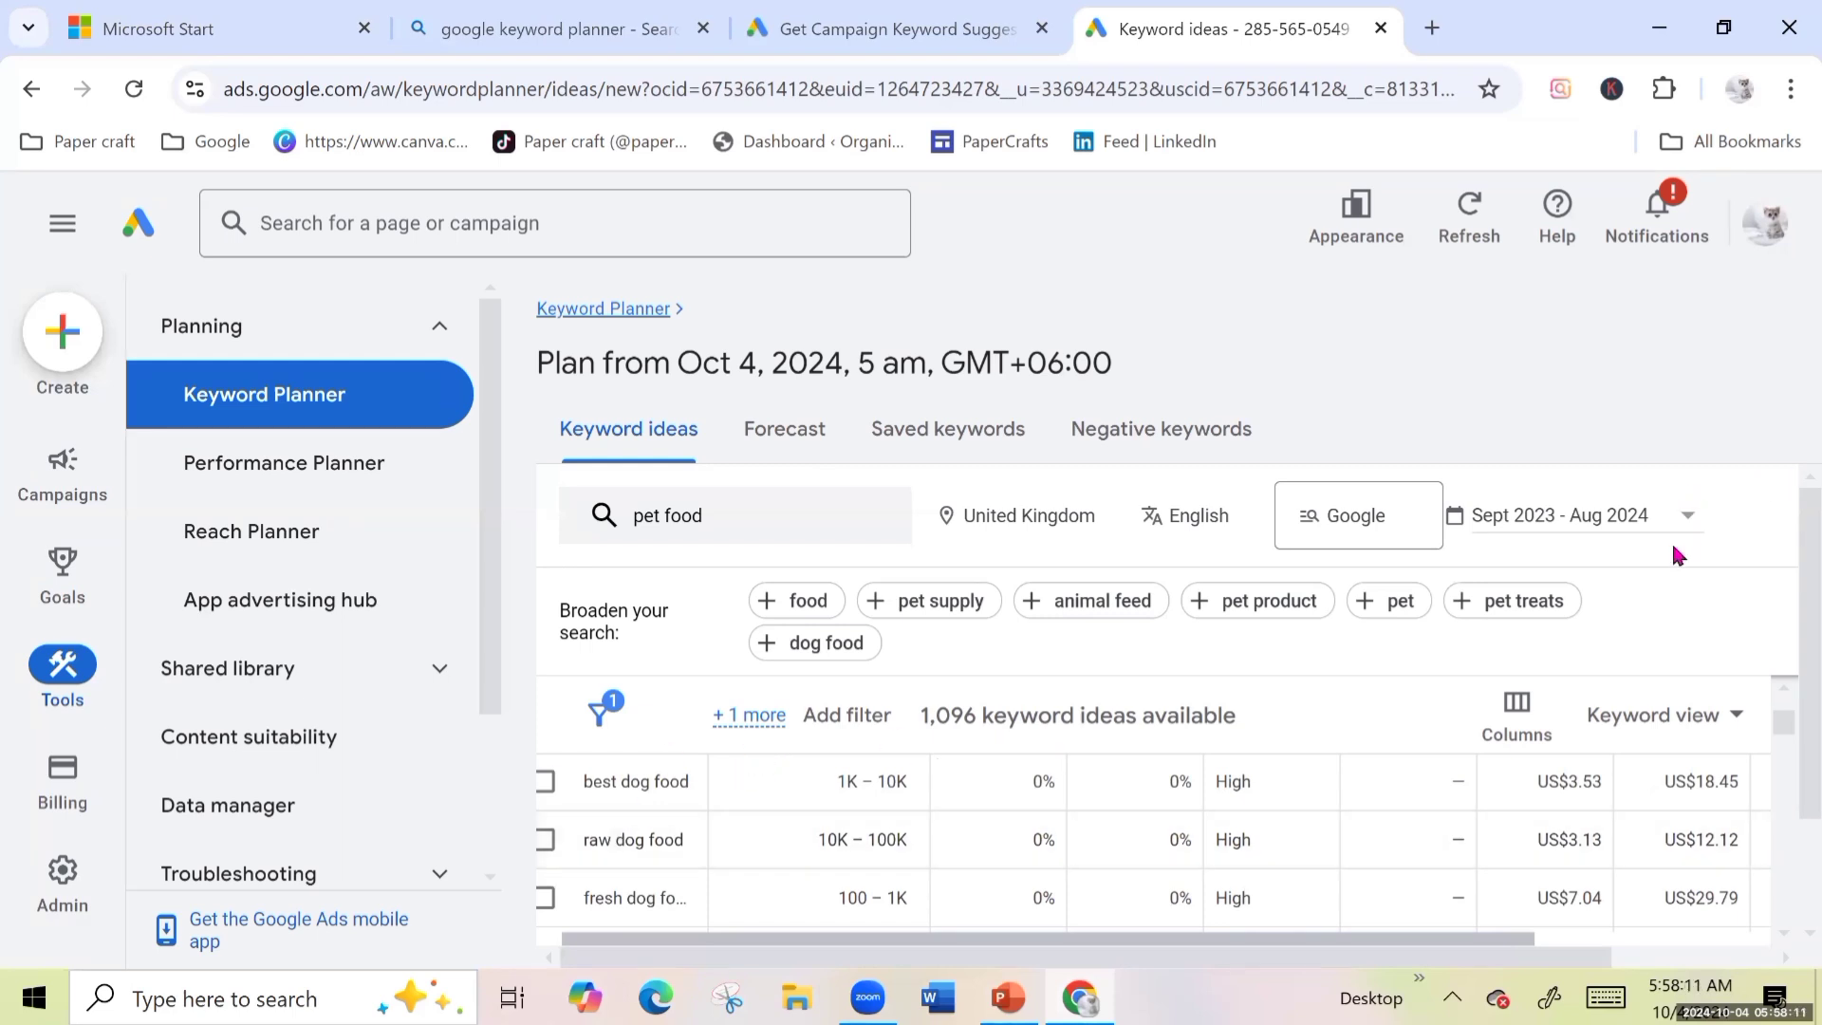
Step: Switch the date range of the keyword ideas to last month and finally to the last 24 months
click(1685, 518)
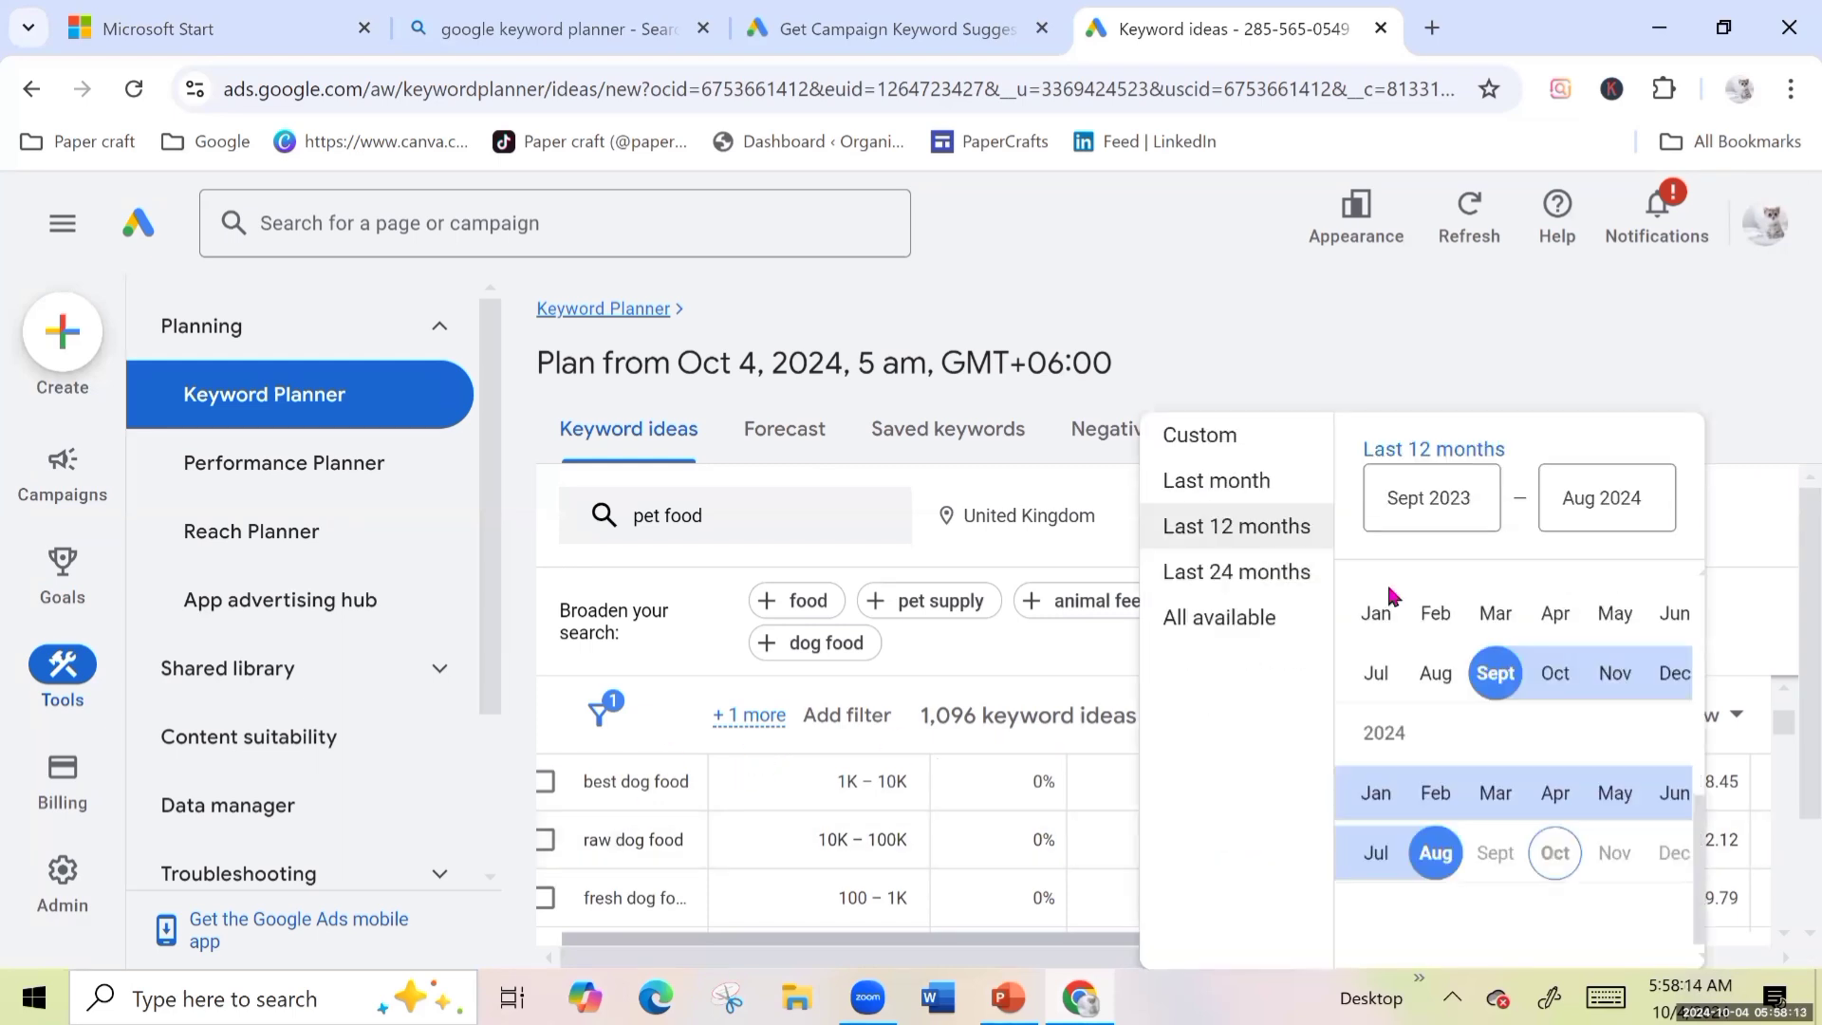
click(1218, 485)
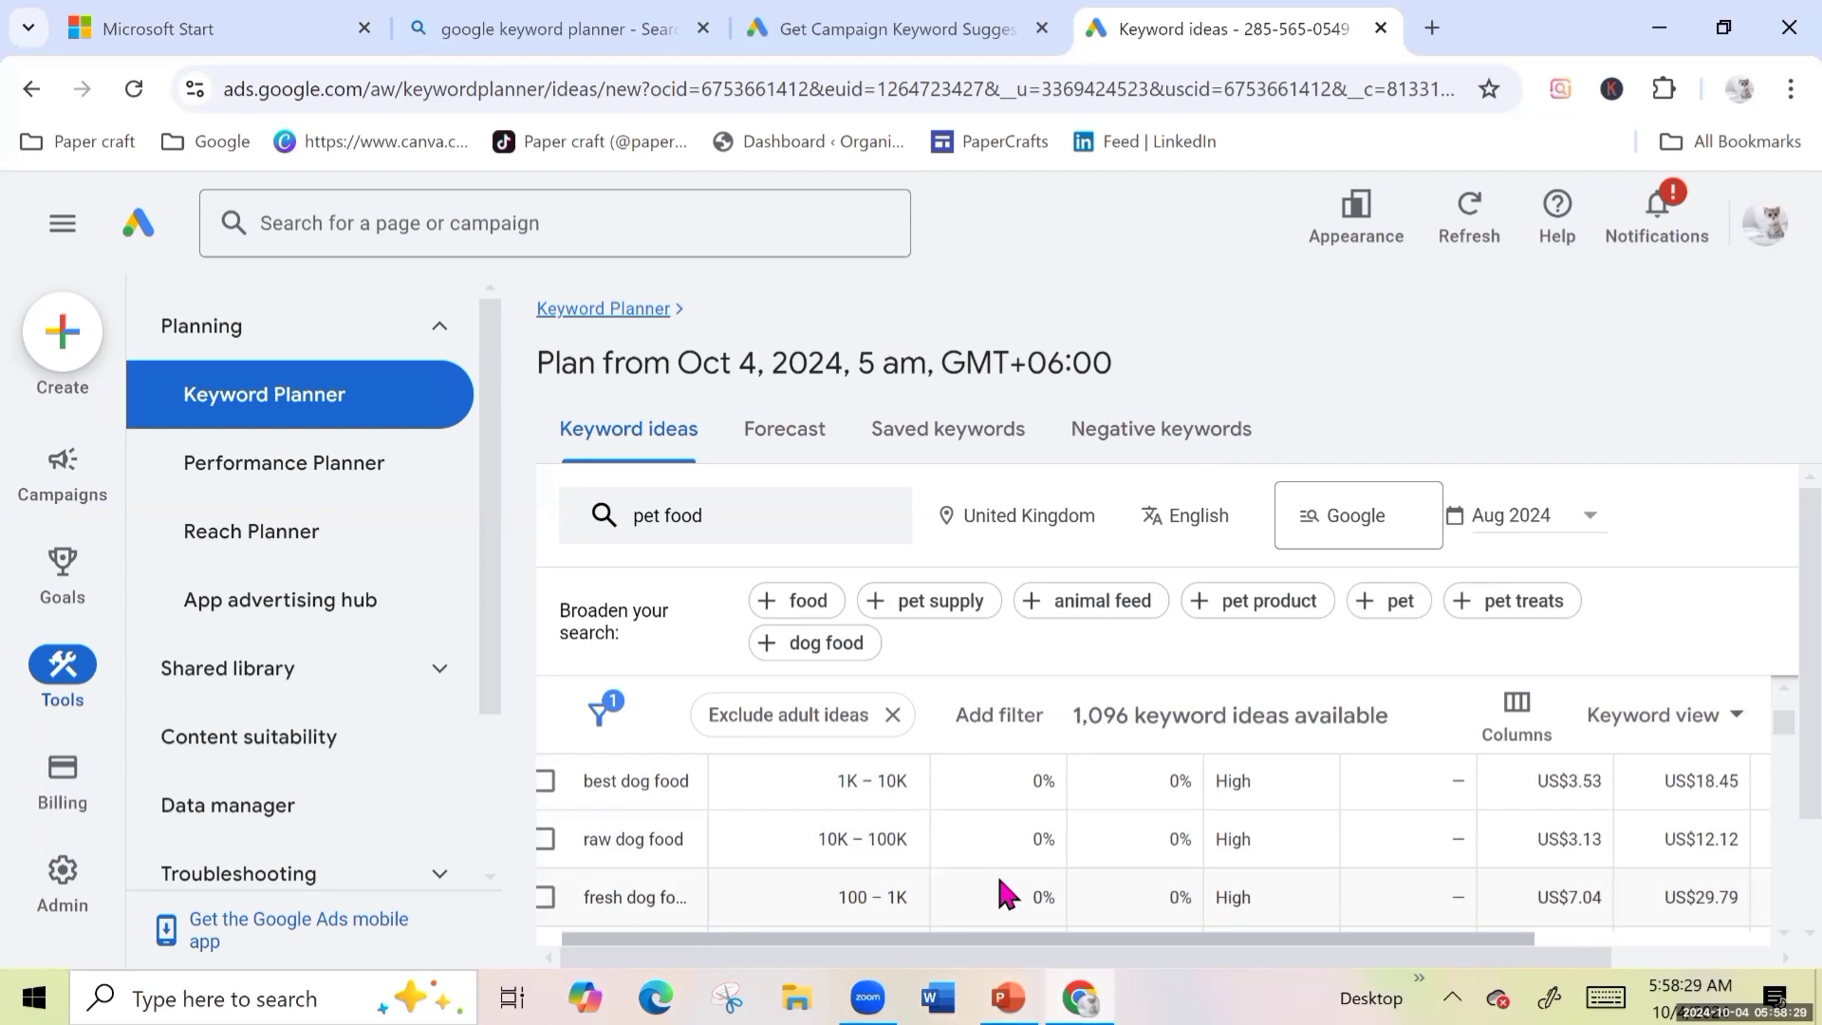
click(1592, 523)
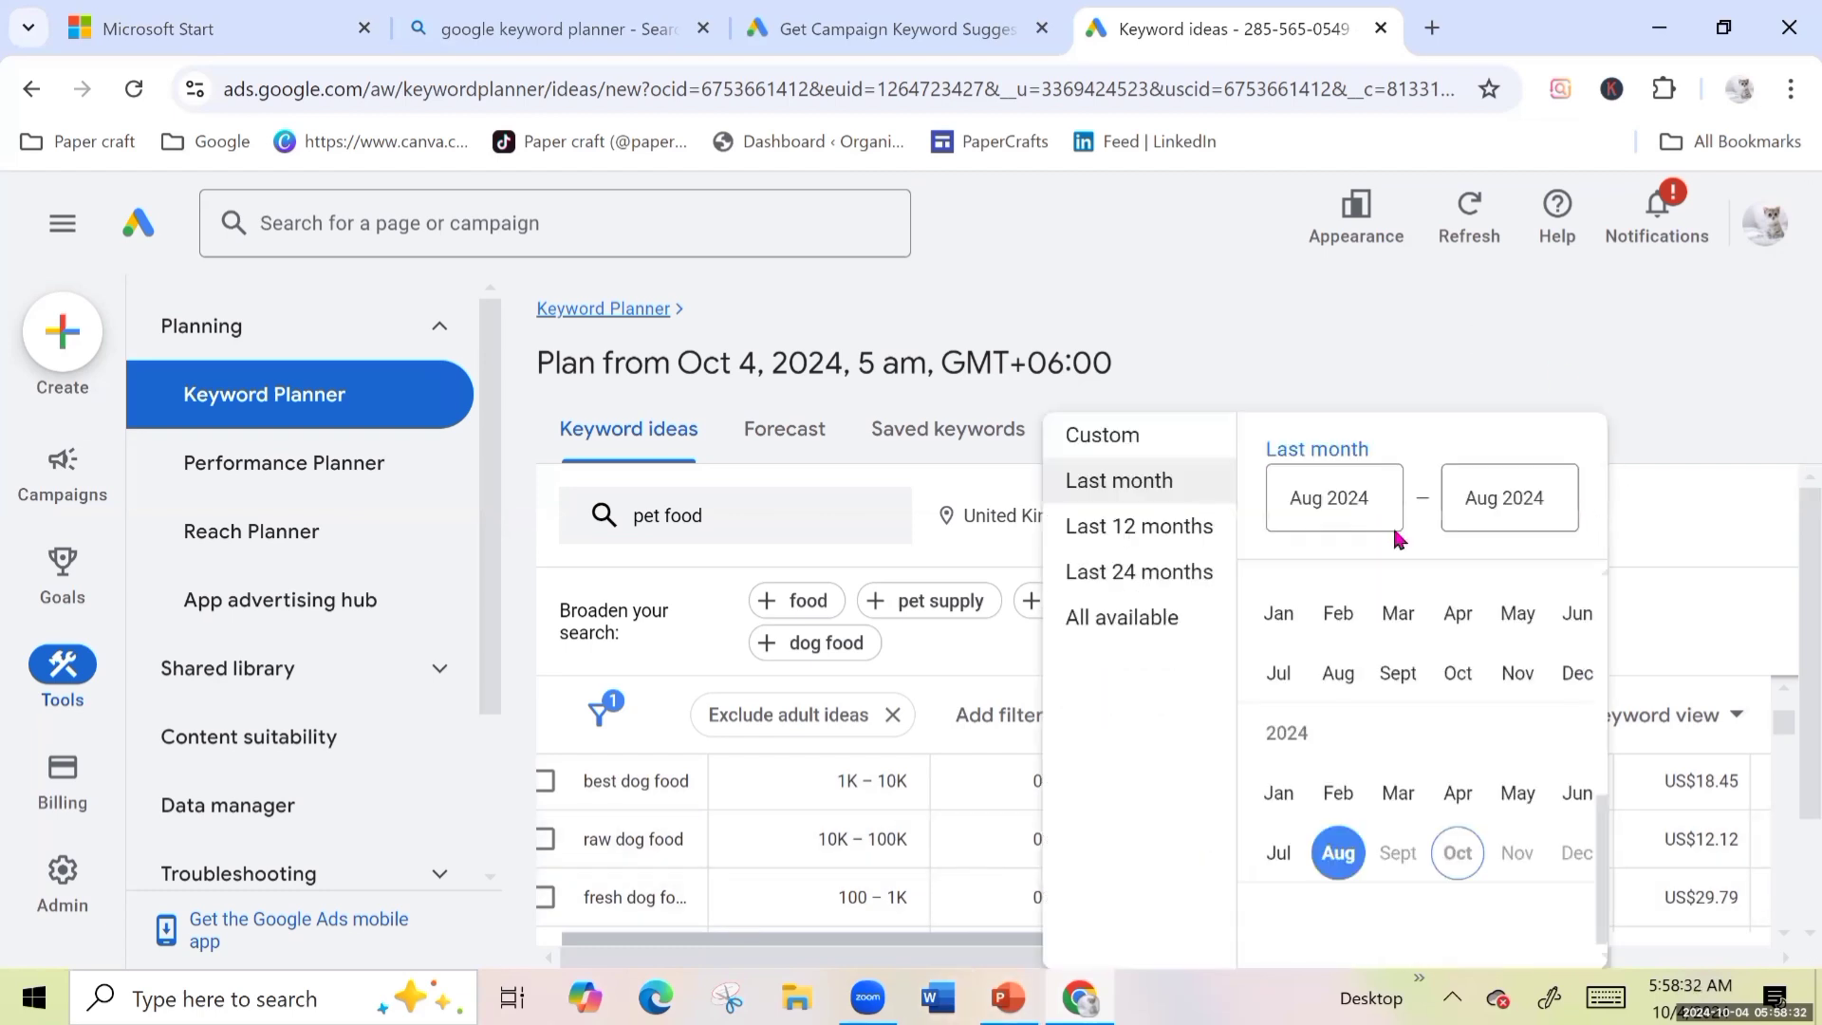
click(1158, 593)
scroll(1772, 696, up, 4)
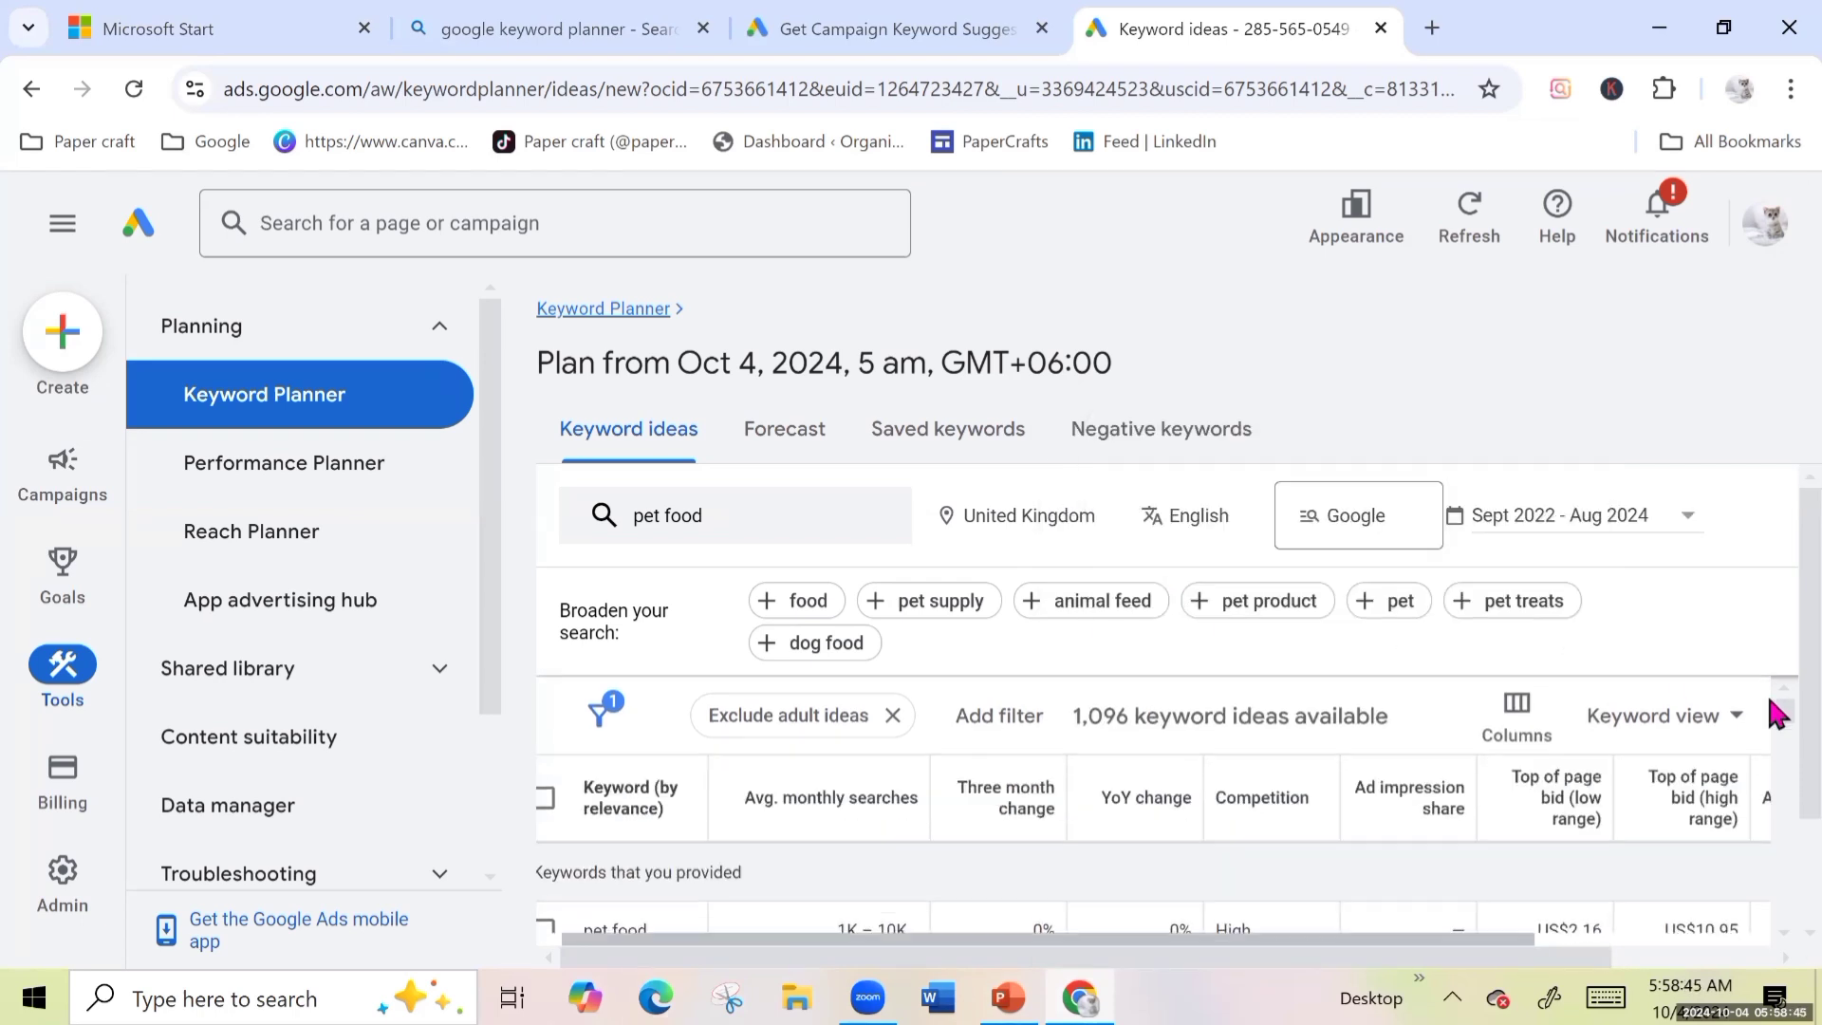
scroll(1769, 742, down, 2)
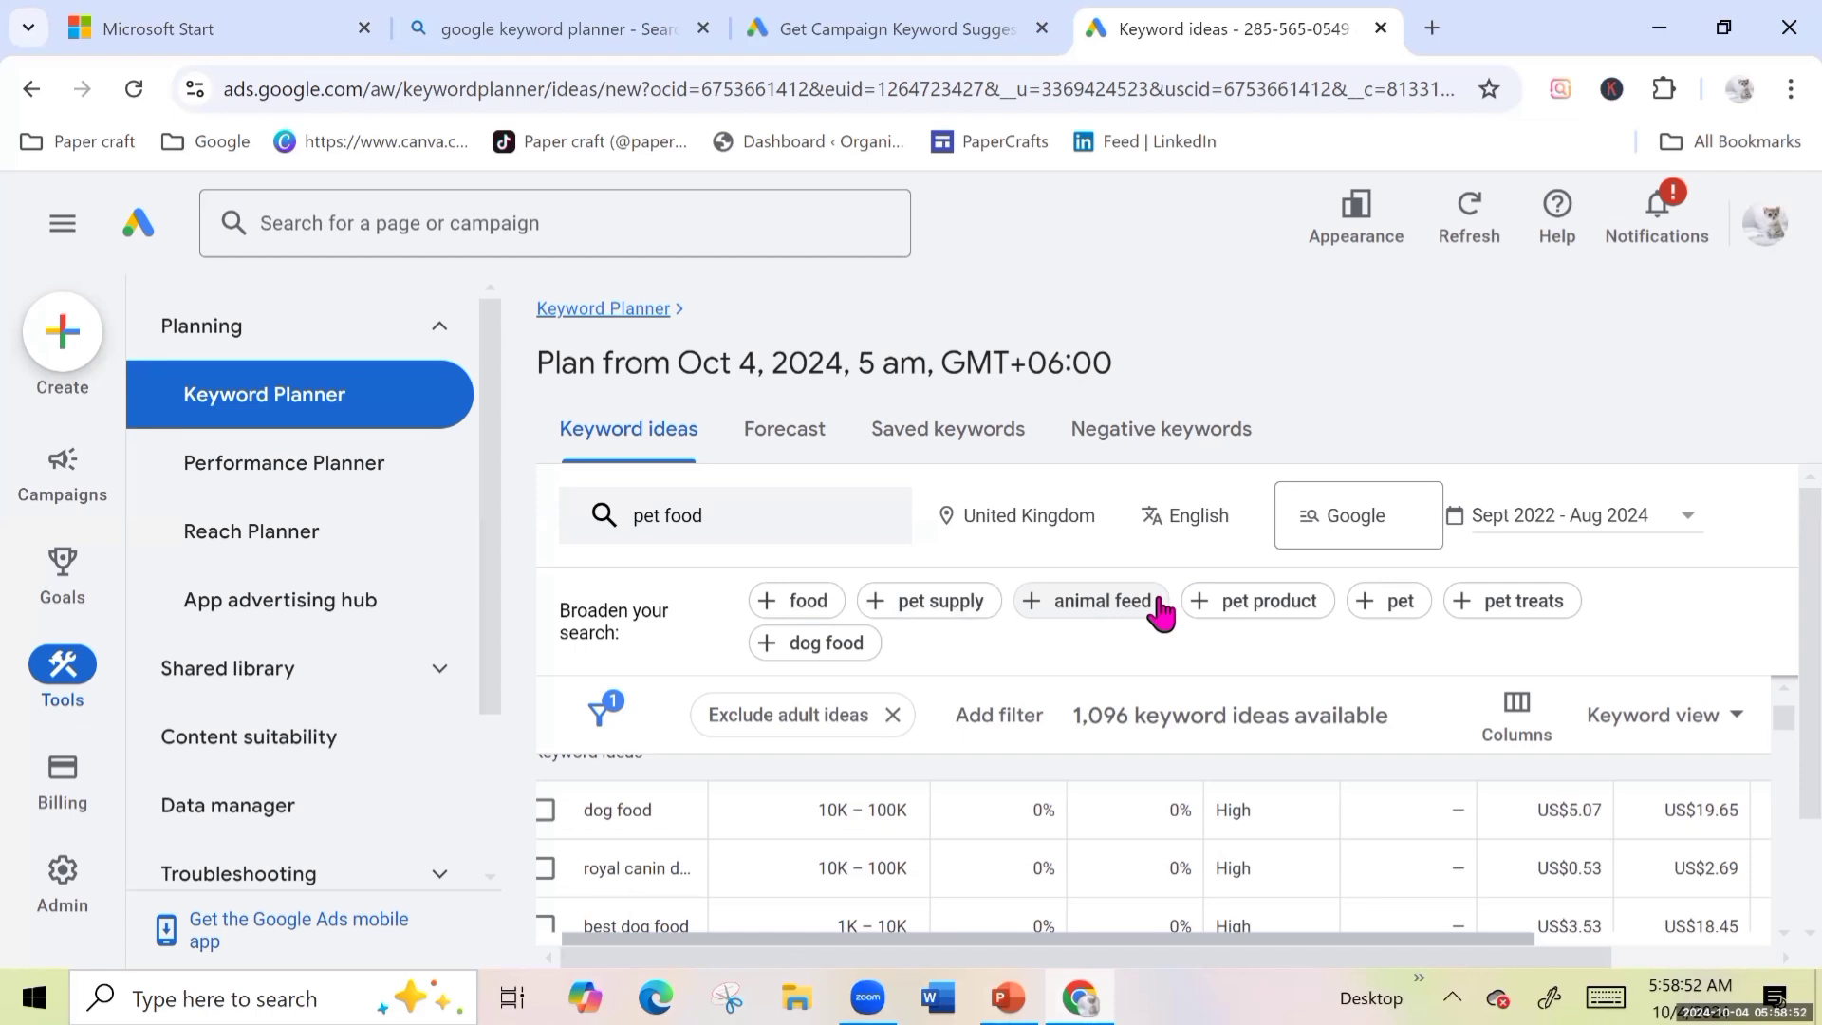
Step: Broaden the search with the suggested keyword "pet supply" and generate the new keyword ideas
click(923, 603)
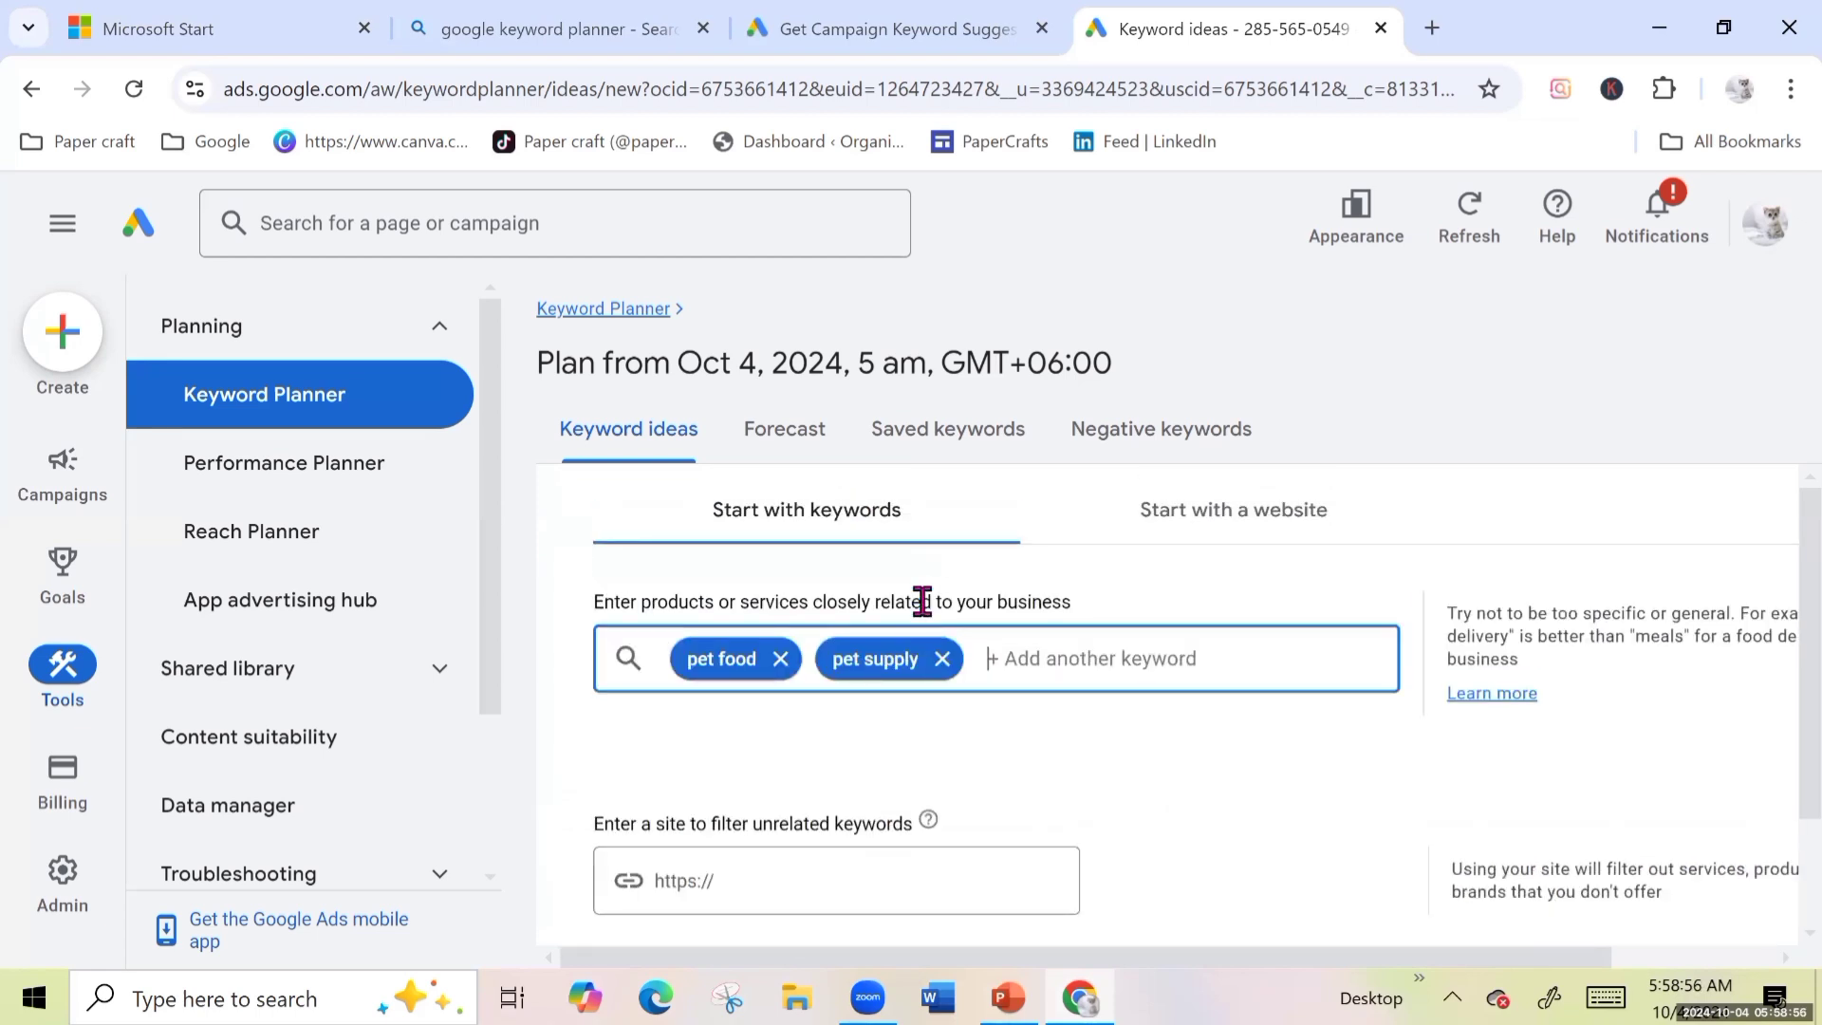
click(840, 679)
scroll(1792, 913, down, 2)
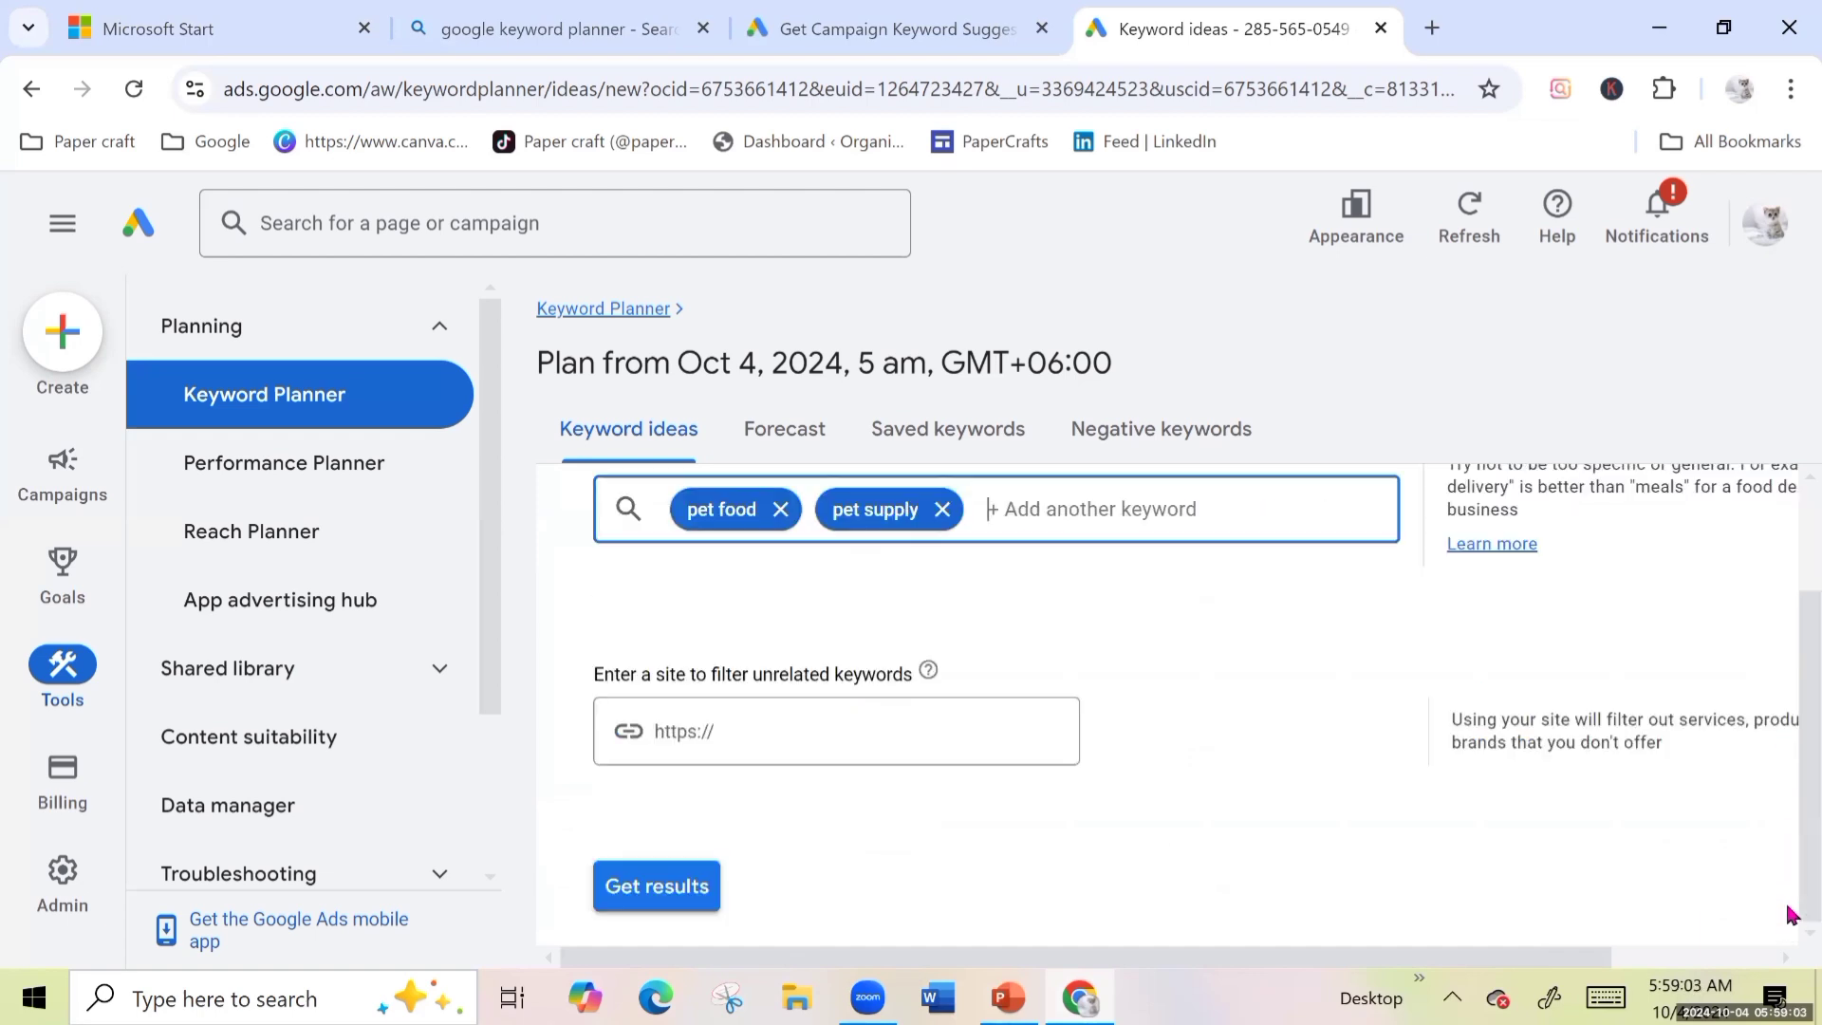
click(686, 904)
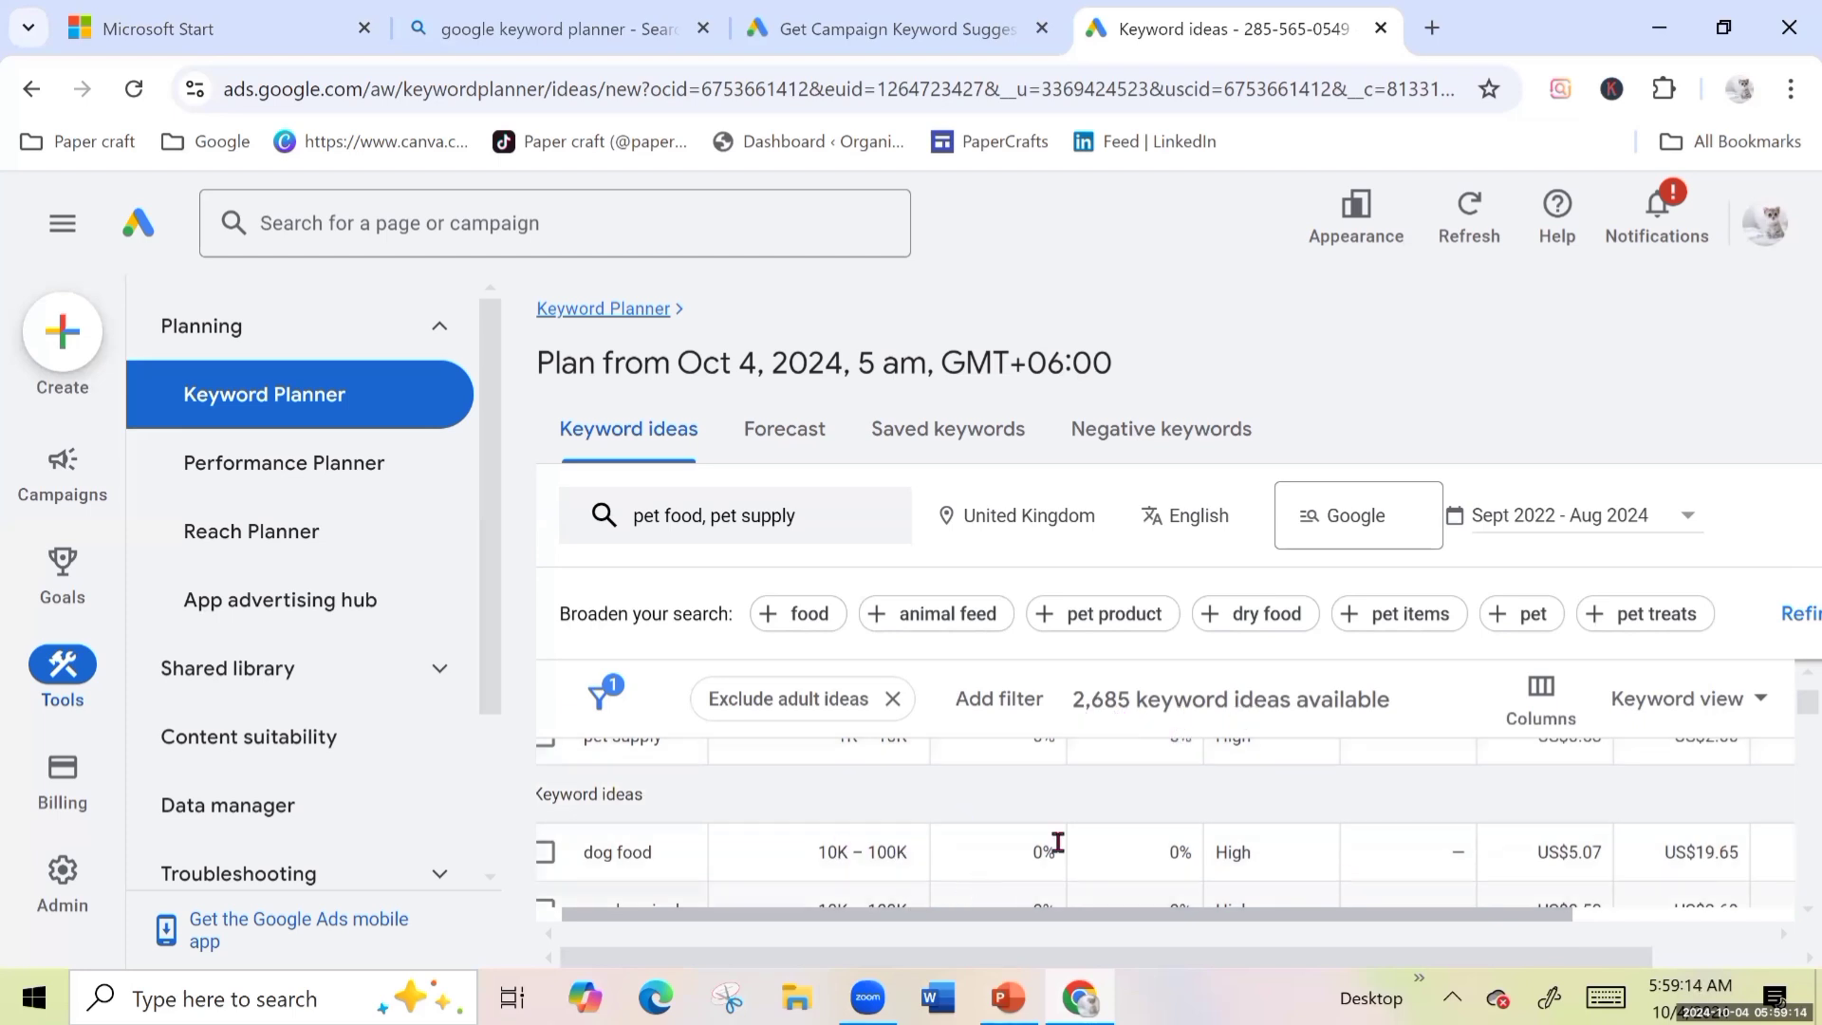
Step: Examine the keyword ideas for pet food and pet supply, comparing search volume, competition and bid ranges
scroll(1789, 736, down, 2)
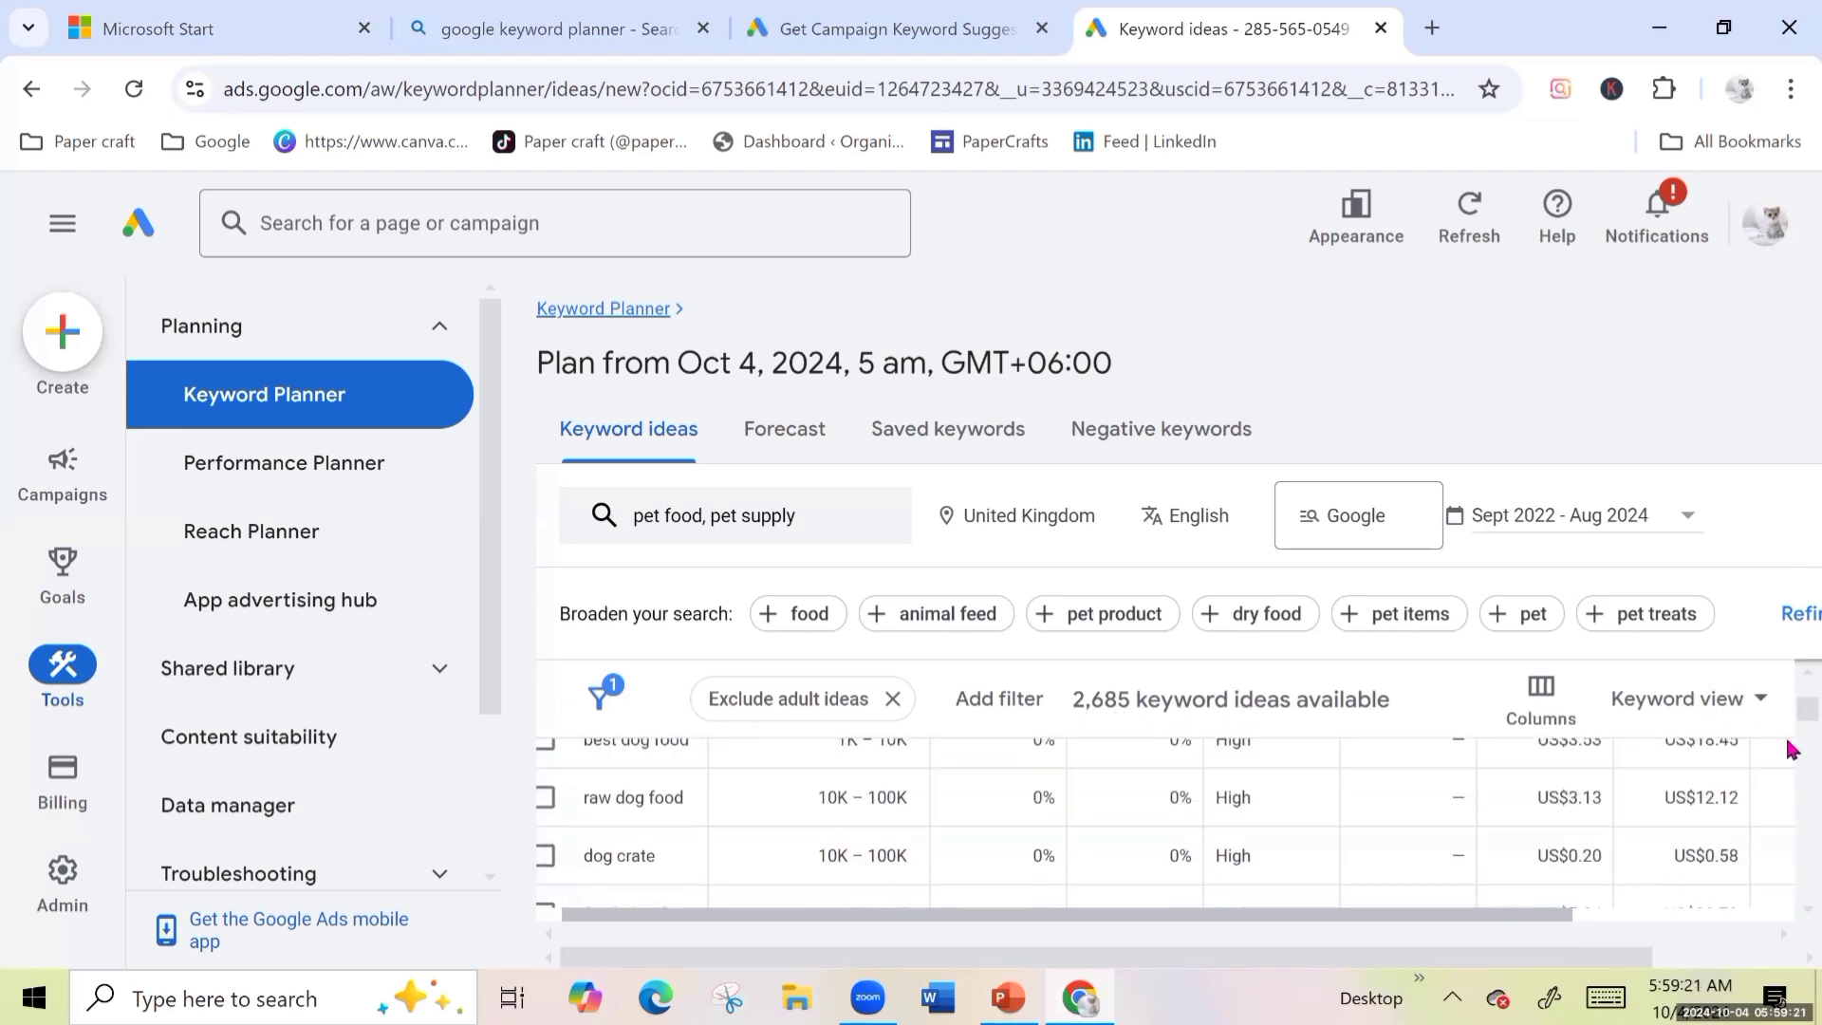
scroll(1789, 684, up, 1)
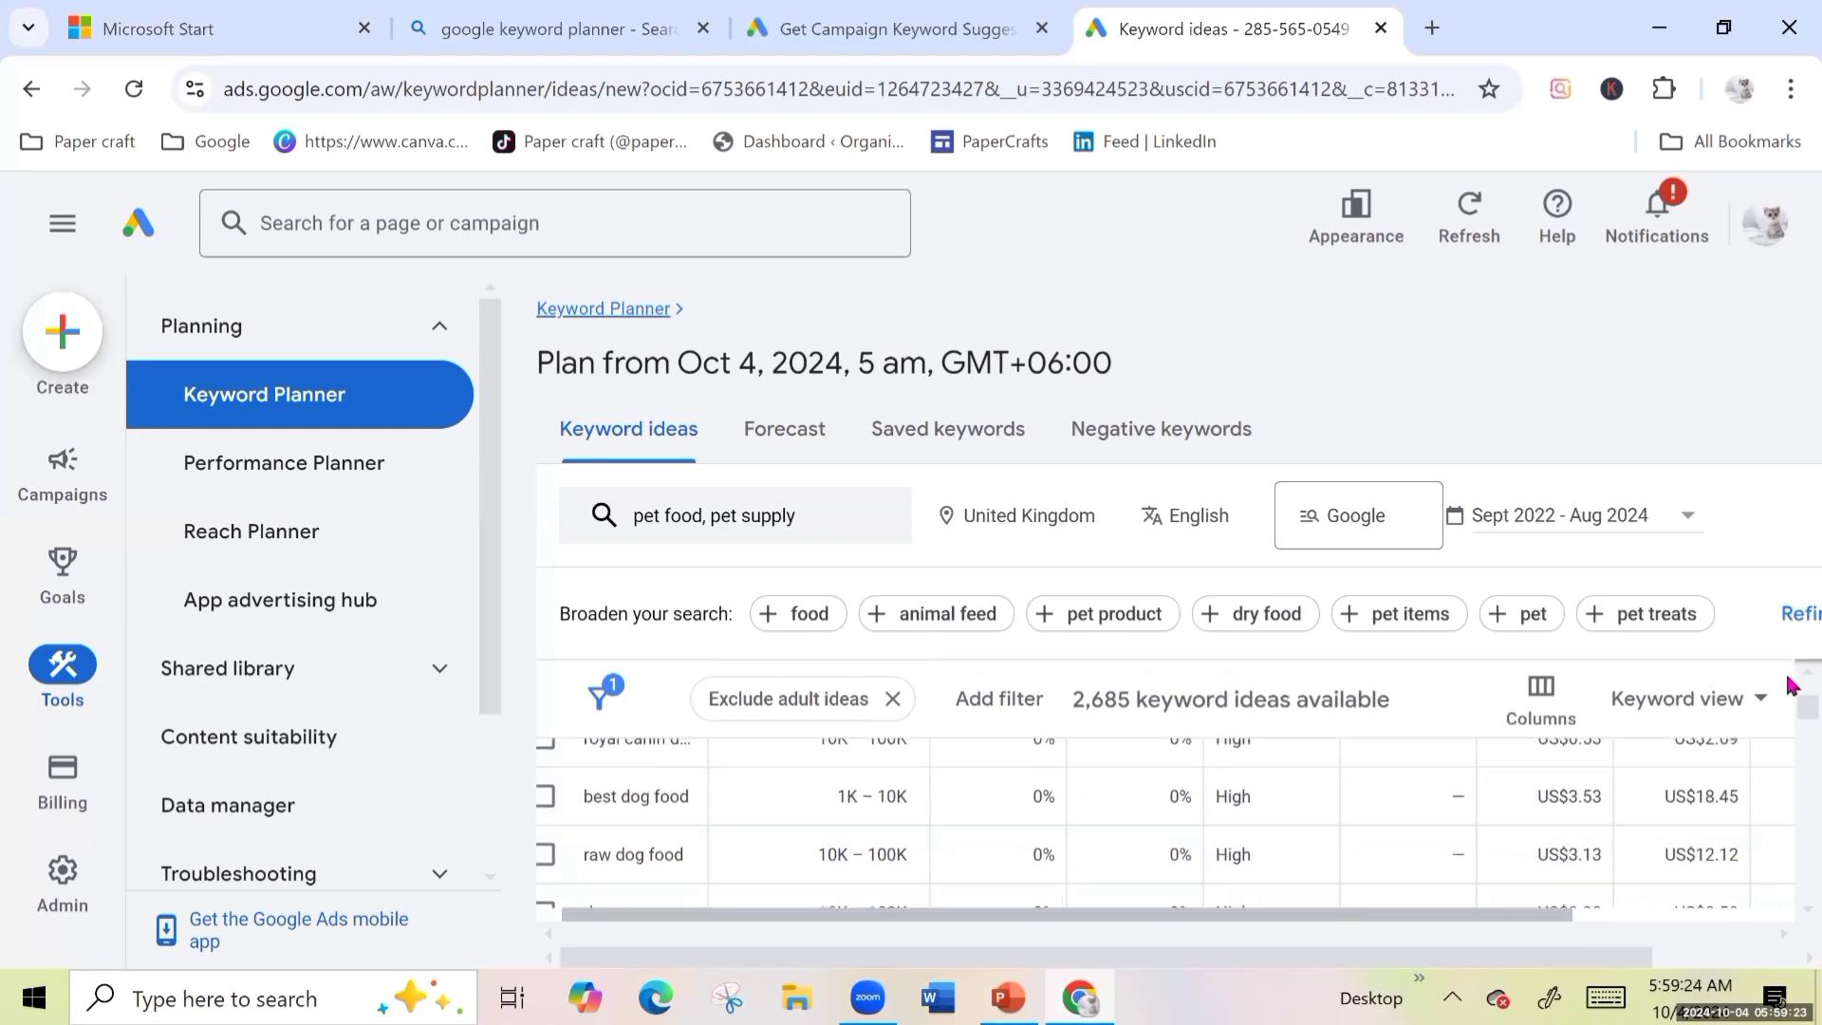
scroll(1789, 684, up, 5)
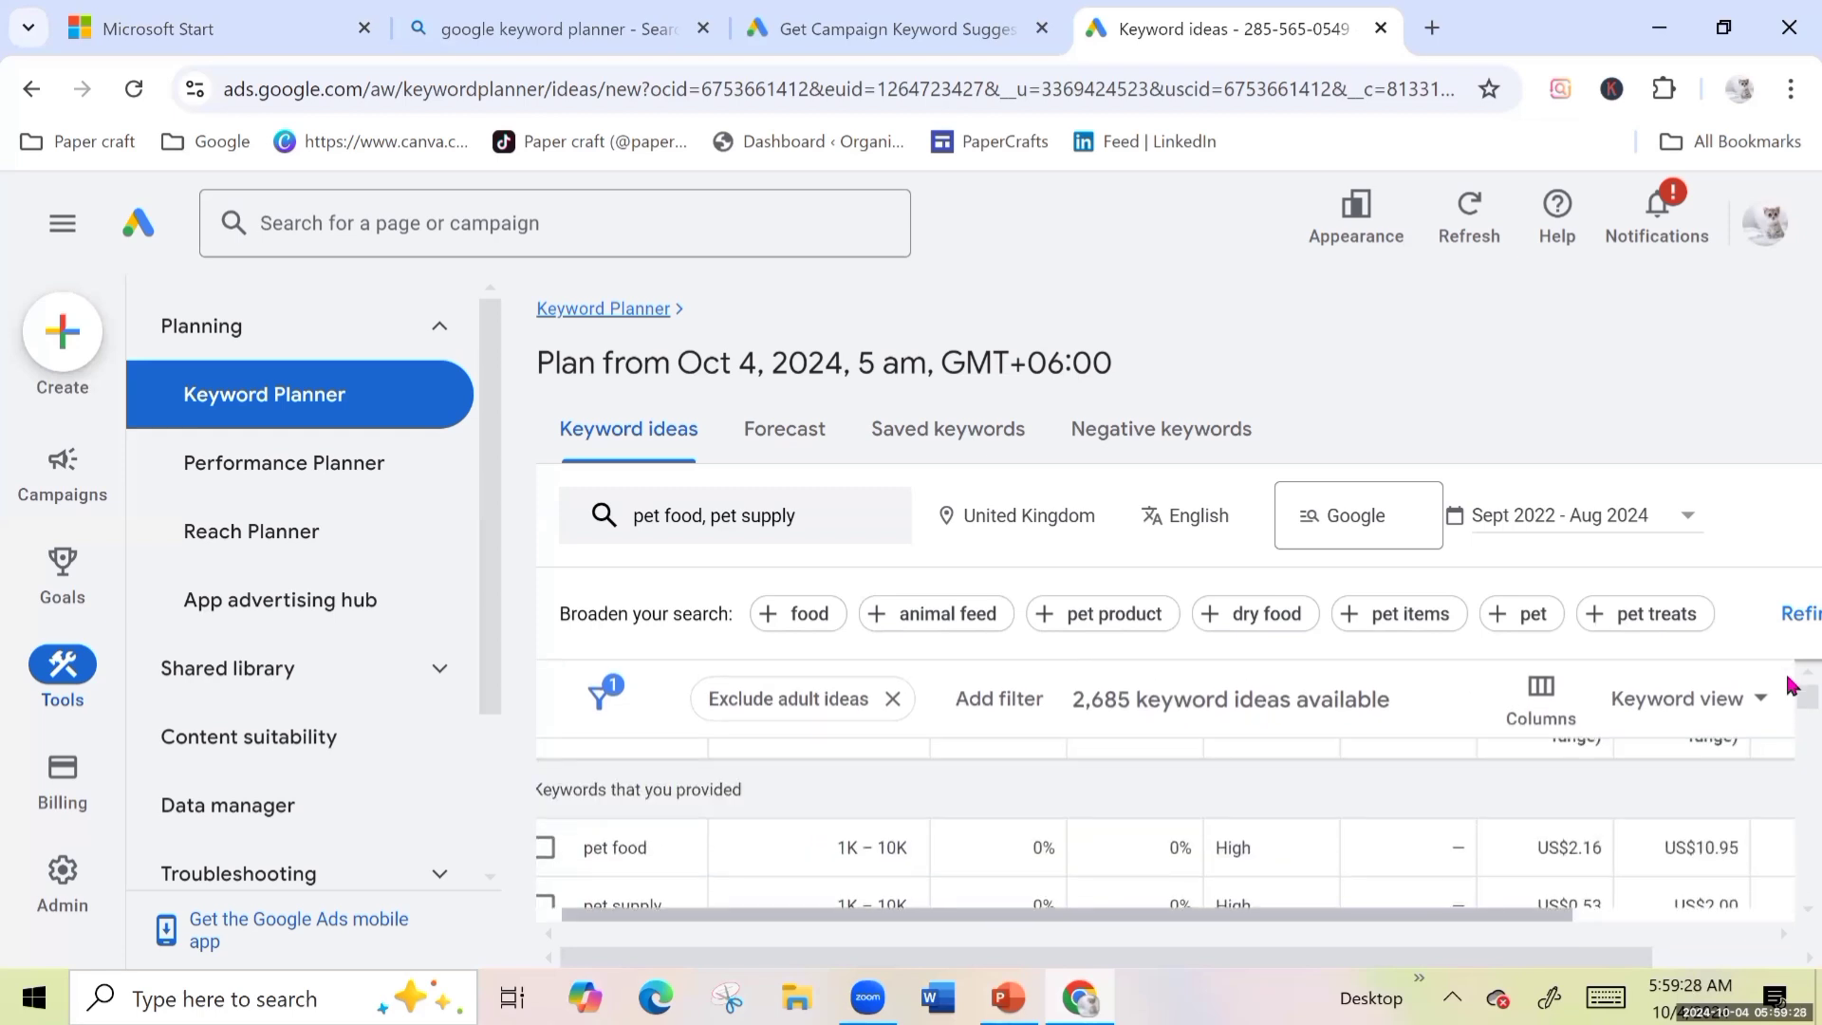
scroll(1790, 683, down, 1)
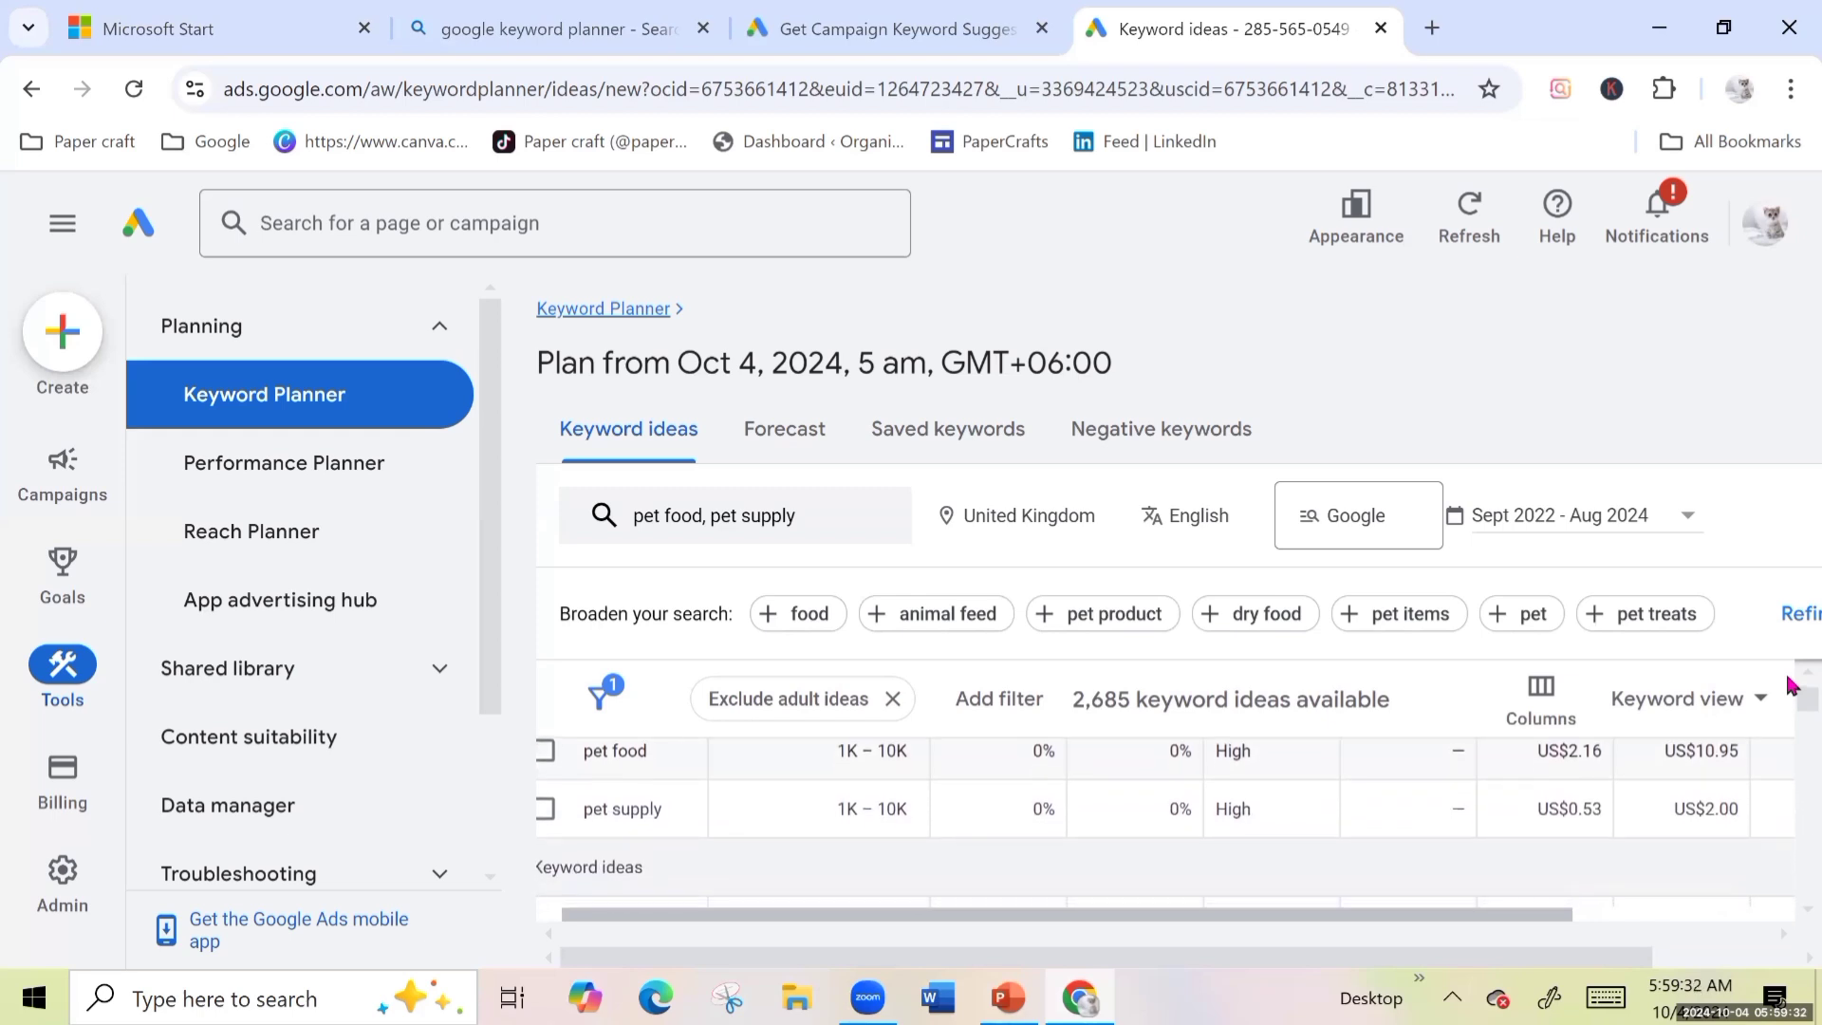
scroll(1789, 684, up, 1)
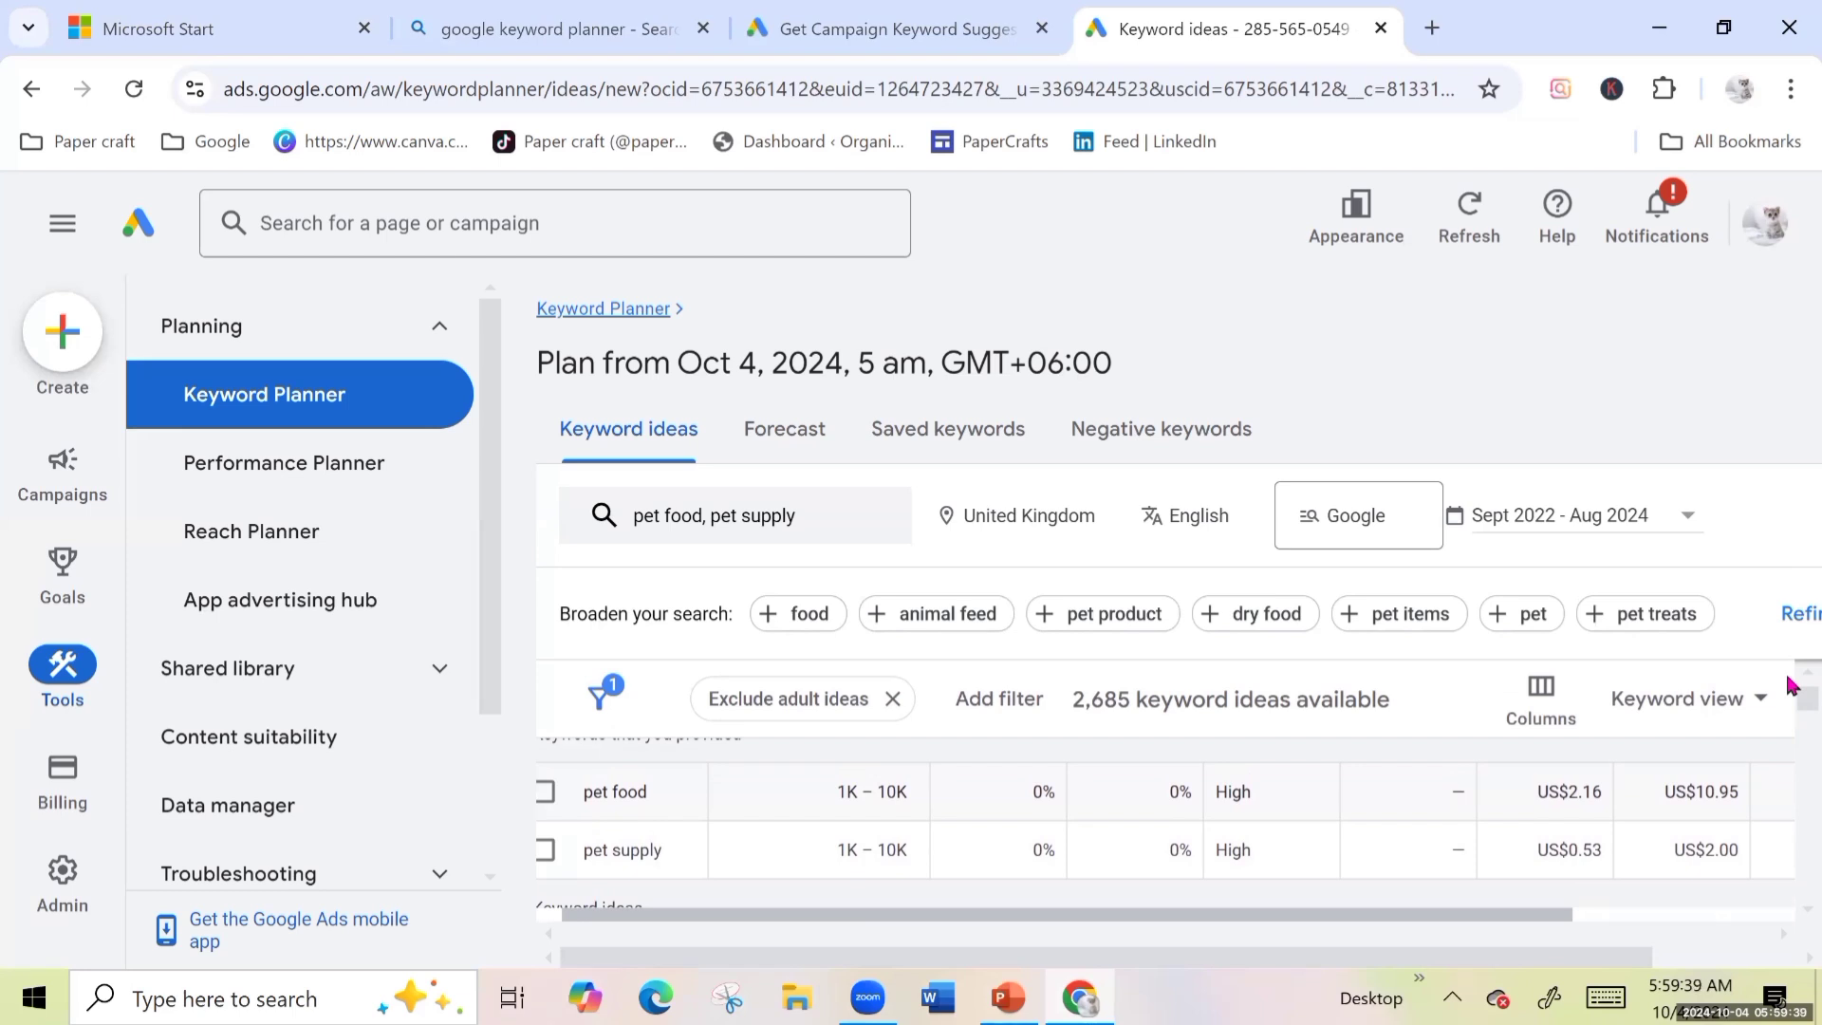
scroll(1791, 685, down, 4)
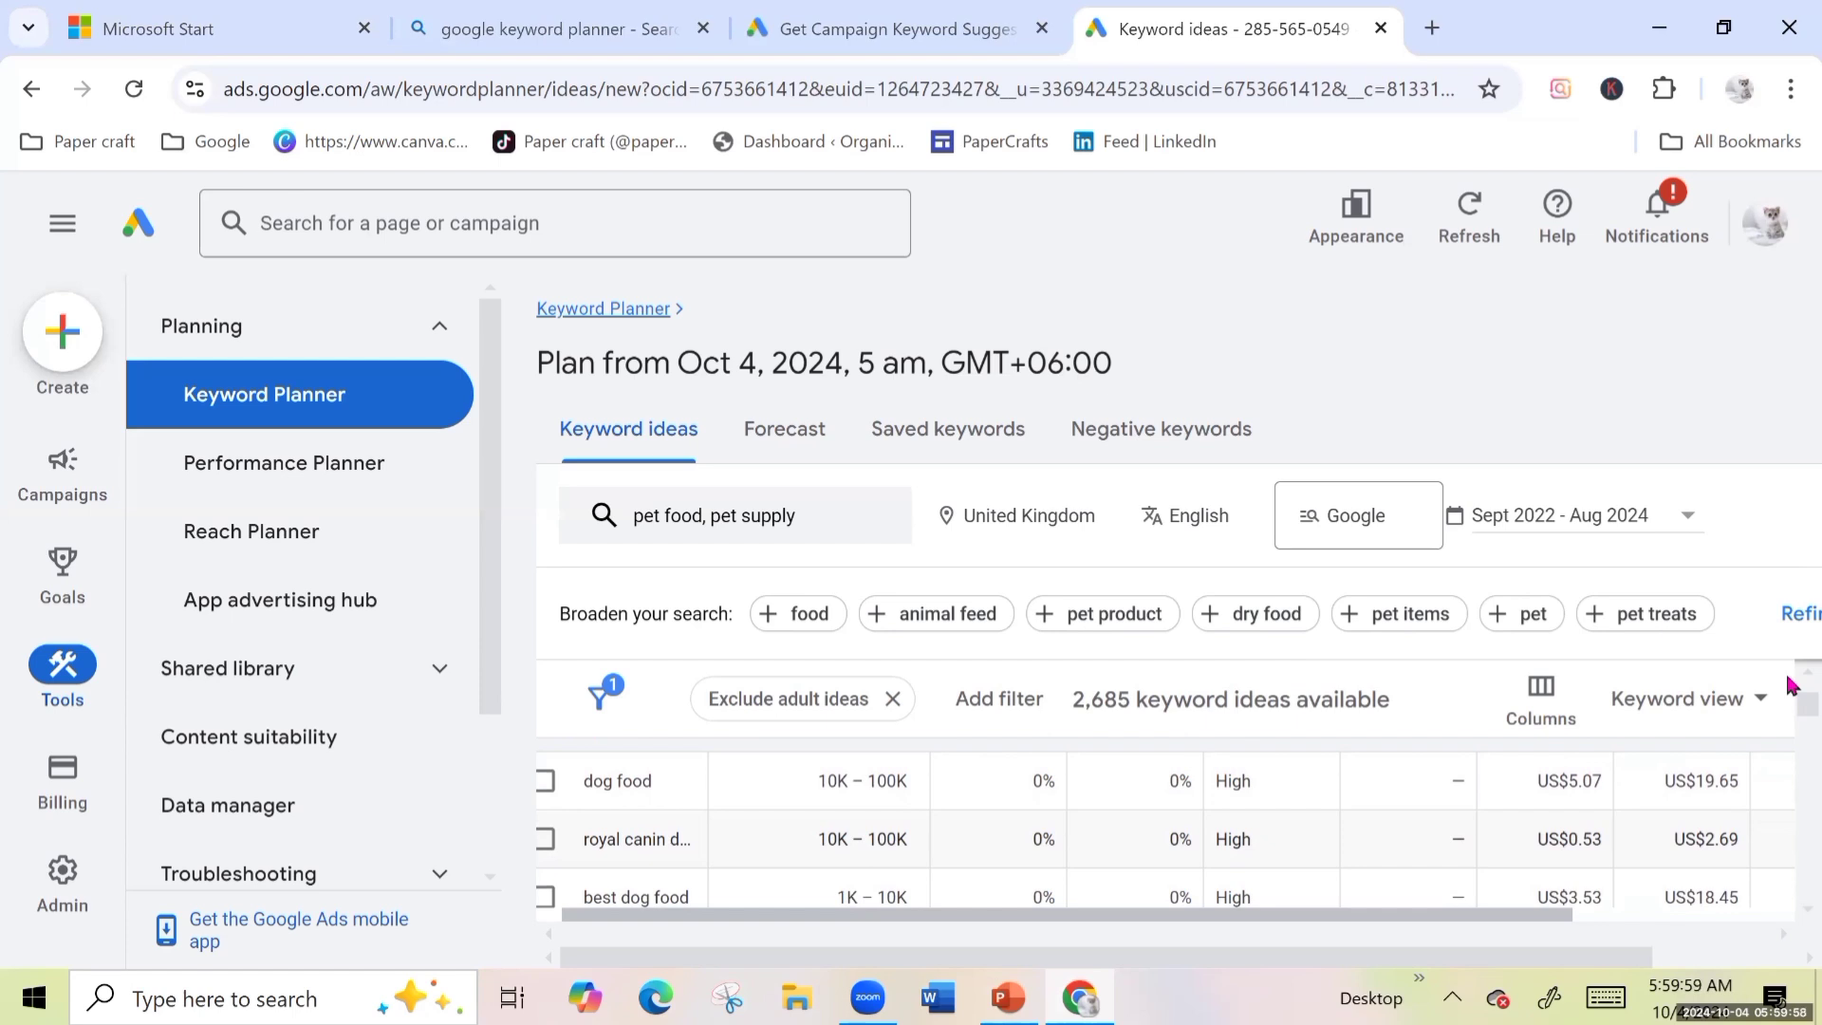
scroll(1790, 684, down, 1)
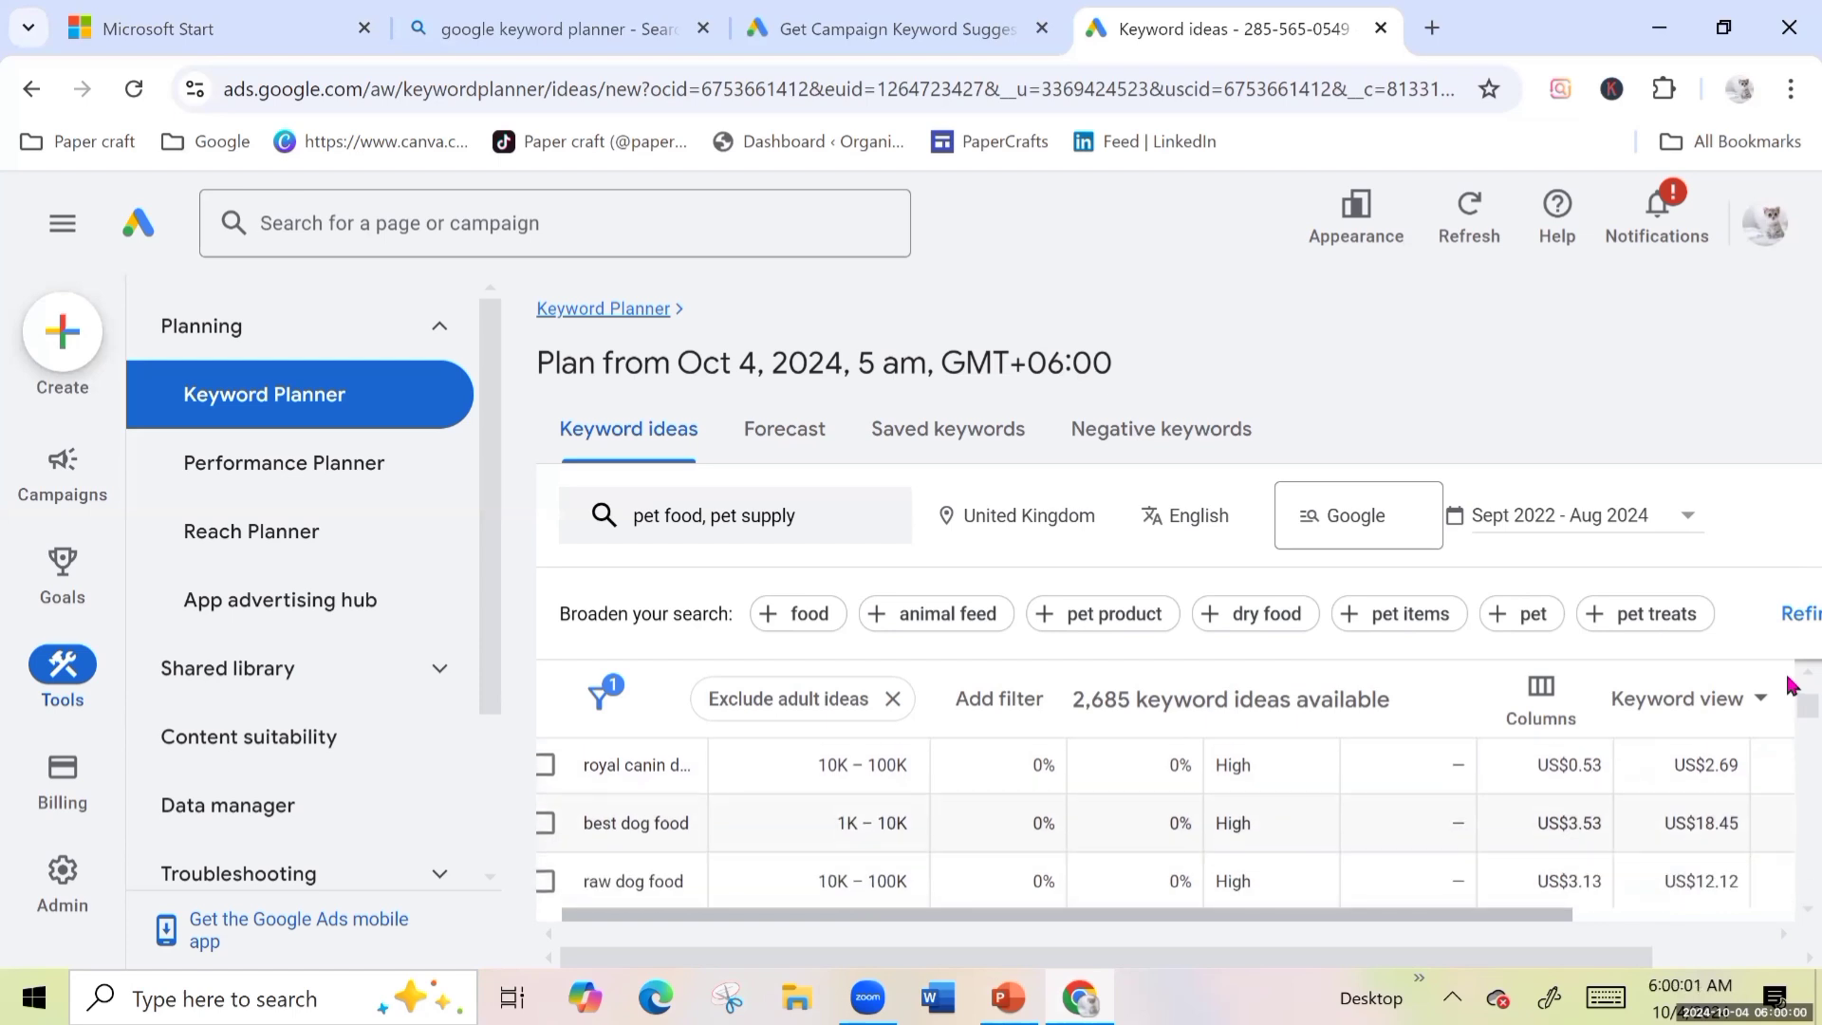
scroll(1790, 684, down, 1)
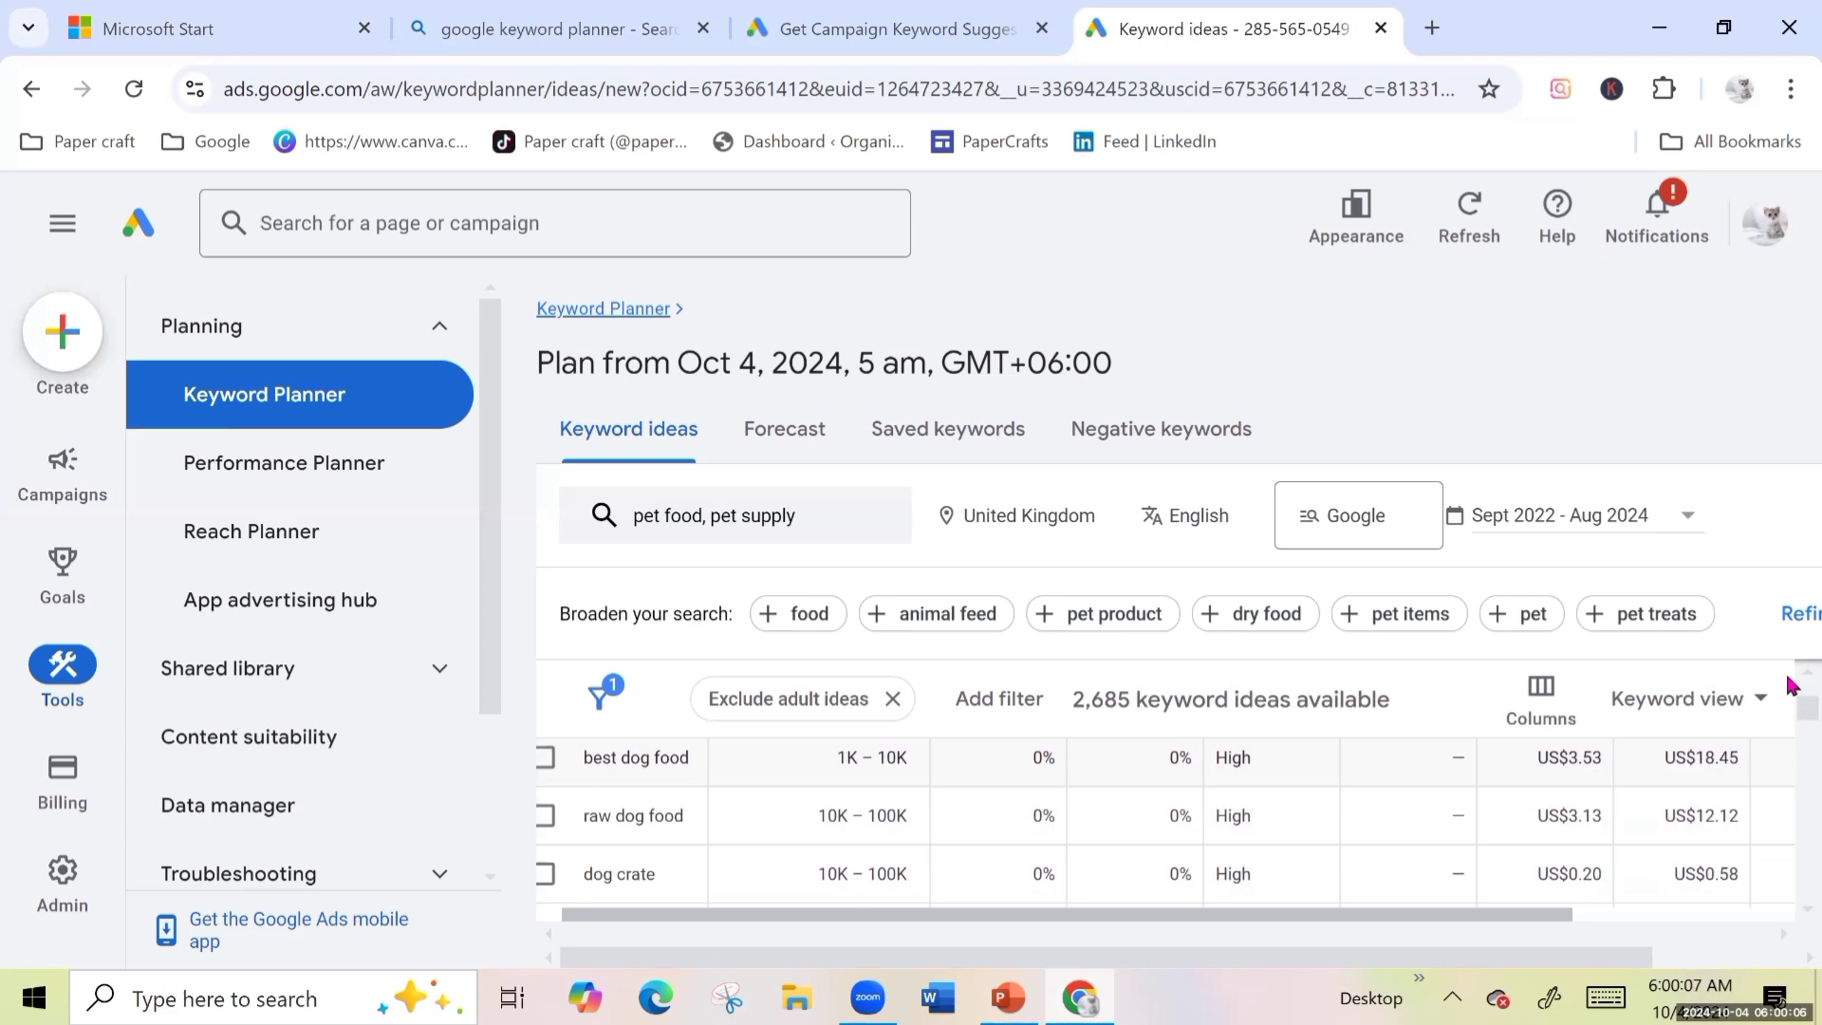
scroll(1790, 683, down, 5)
scroll(1790, 683, down, 2)
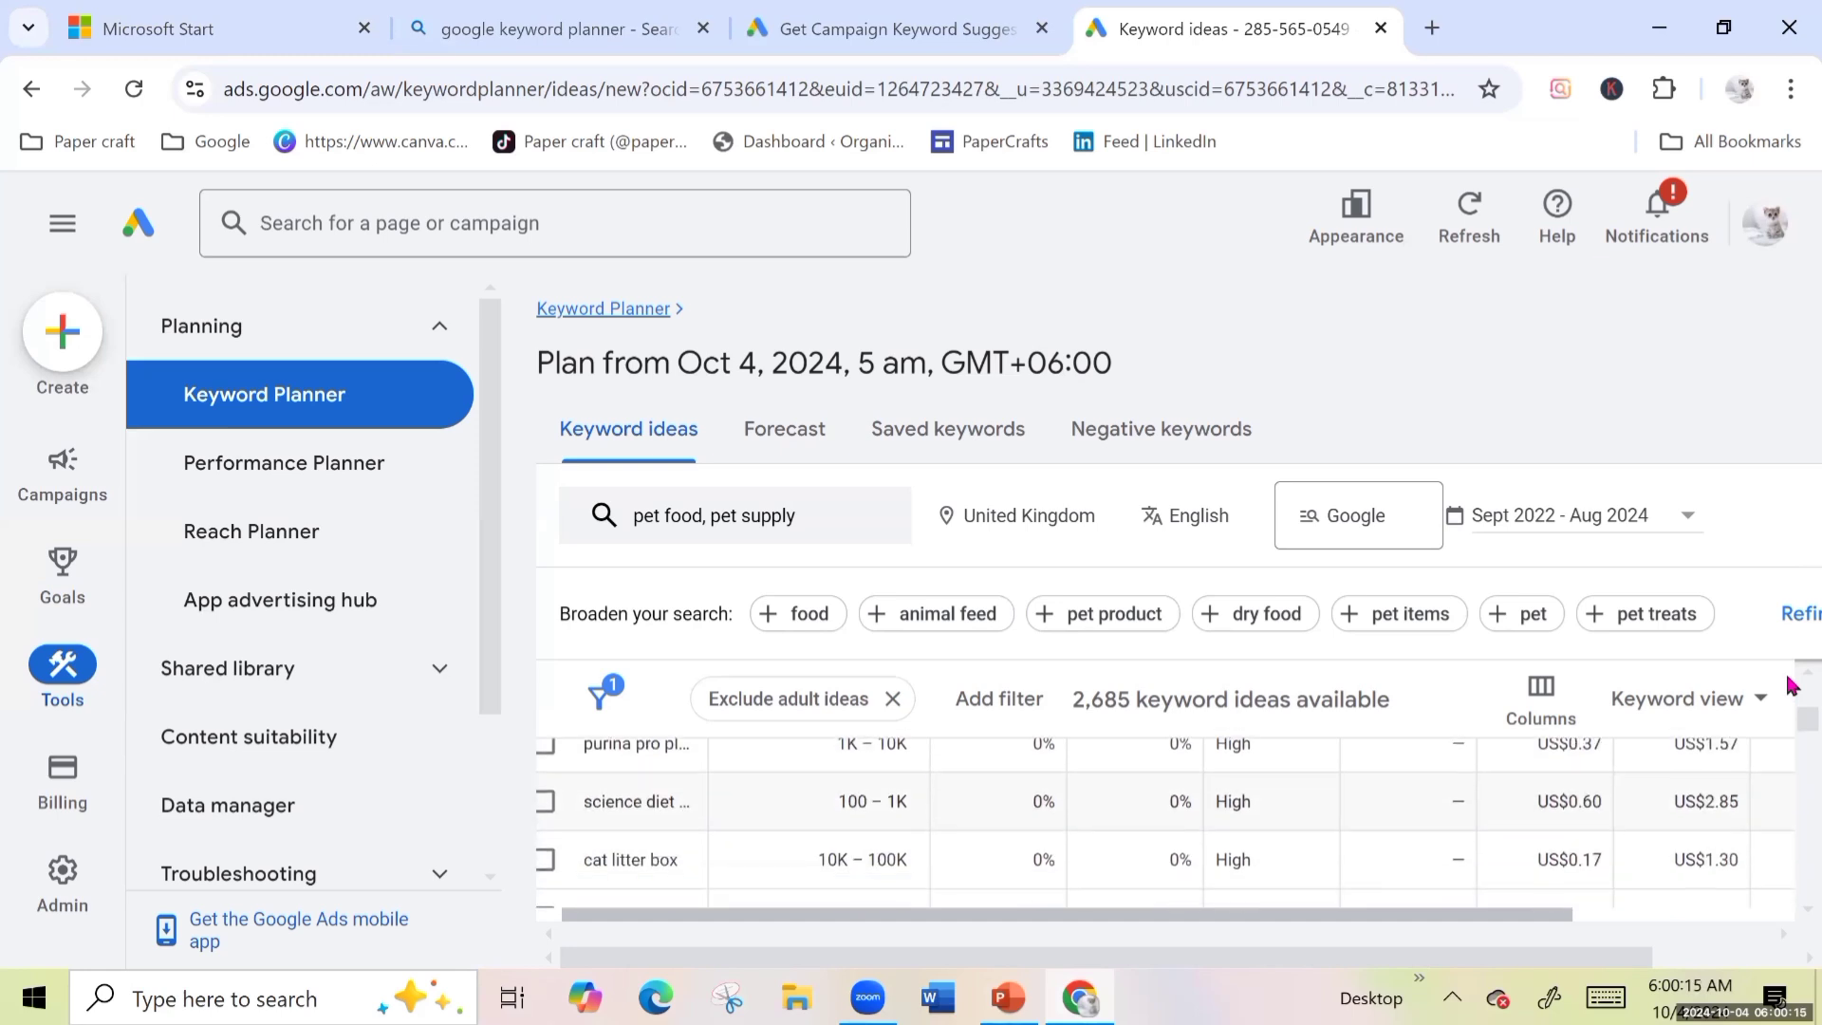
Step: Review further keyword rows around "cat litter box" and the remaining columns, checking competition, ad impression share, and low and high top of page bids
scroll(1790, 684, down, 2)
scroll(1790, 684, up, 1)
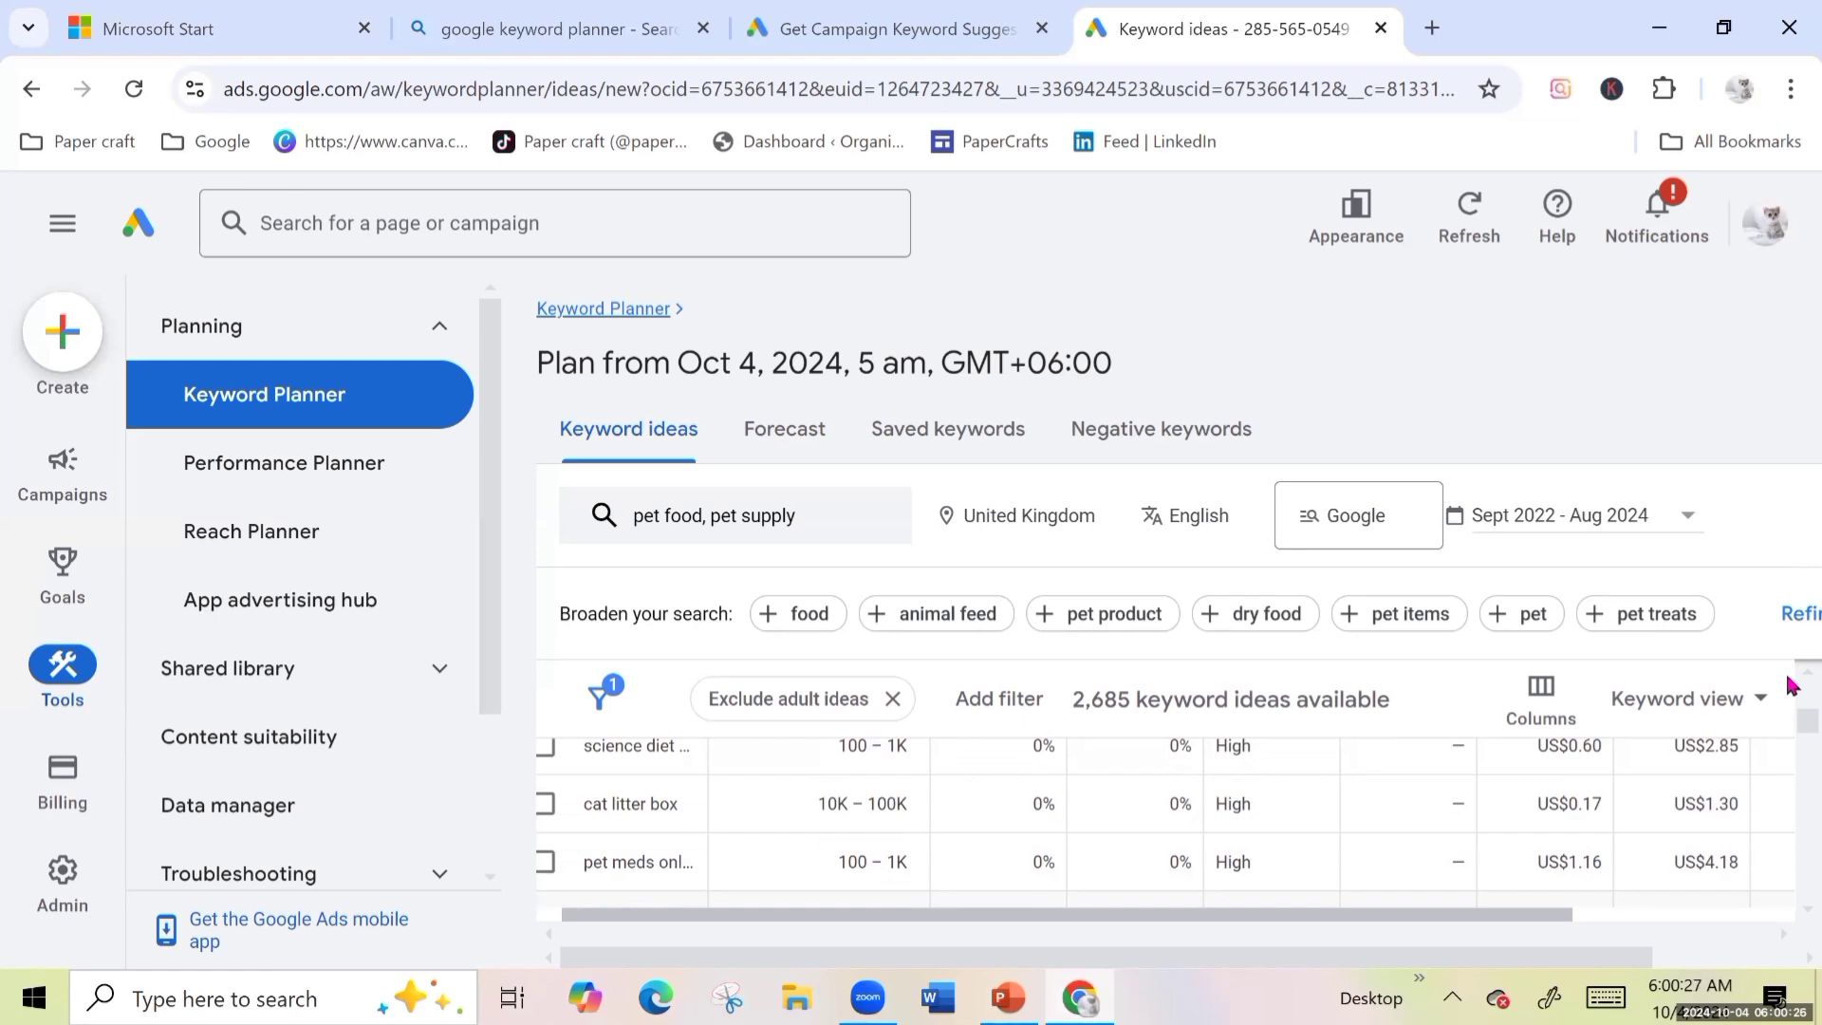
scroll(1790, 683, down, 2)
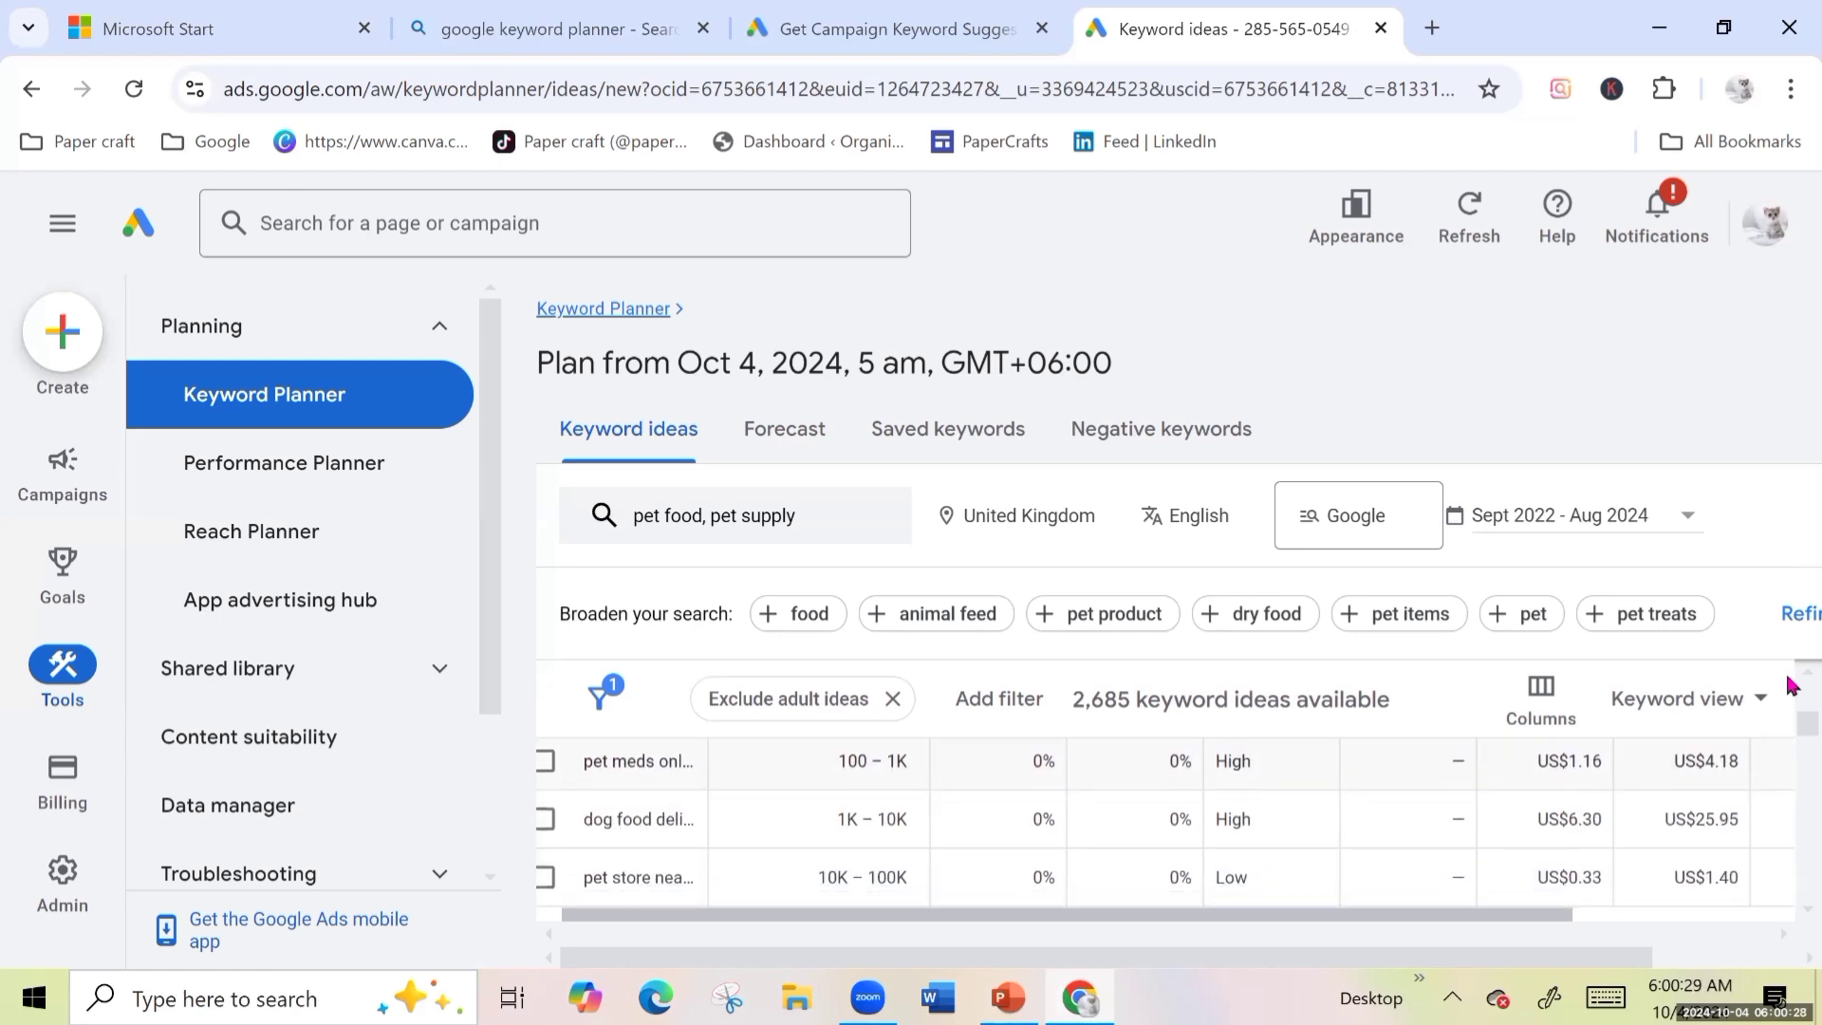
scroll(1790, 684, up, 2)
scroll(1790, 683, down, 1)
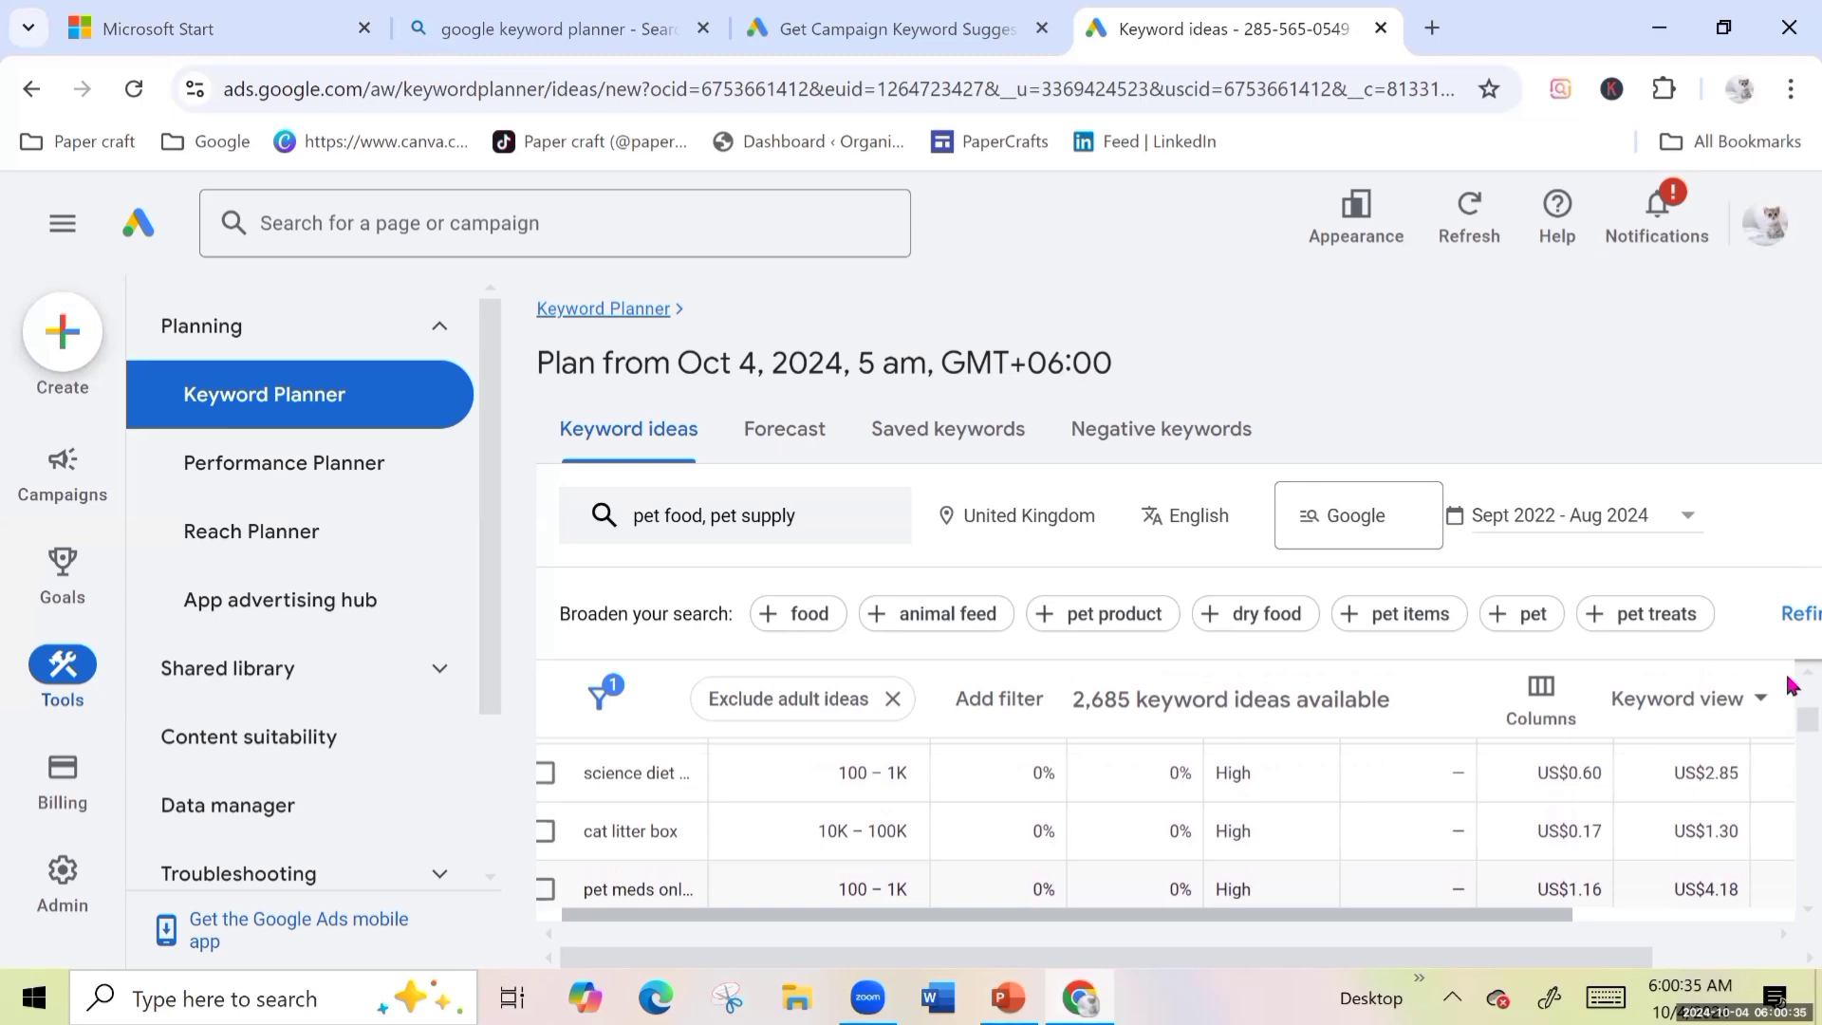
scroll(1791, 683, right, 3)
scroll(1790, 683, down, 5)
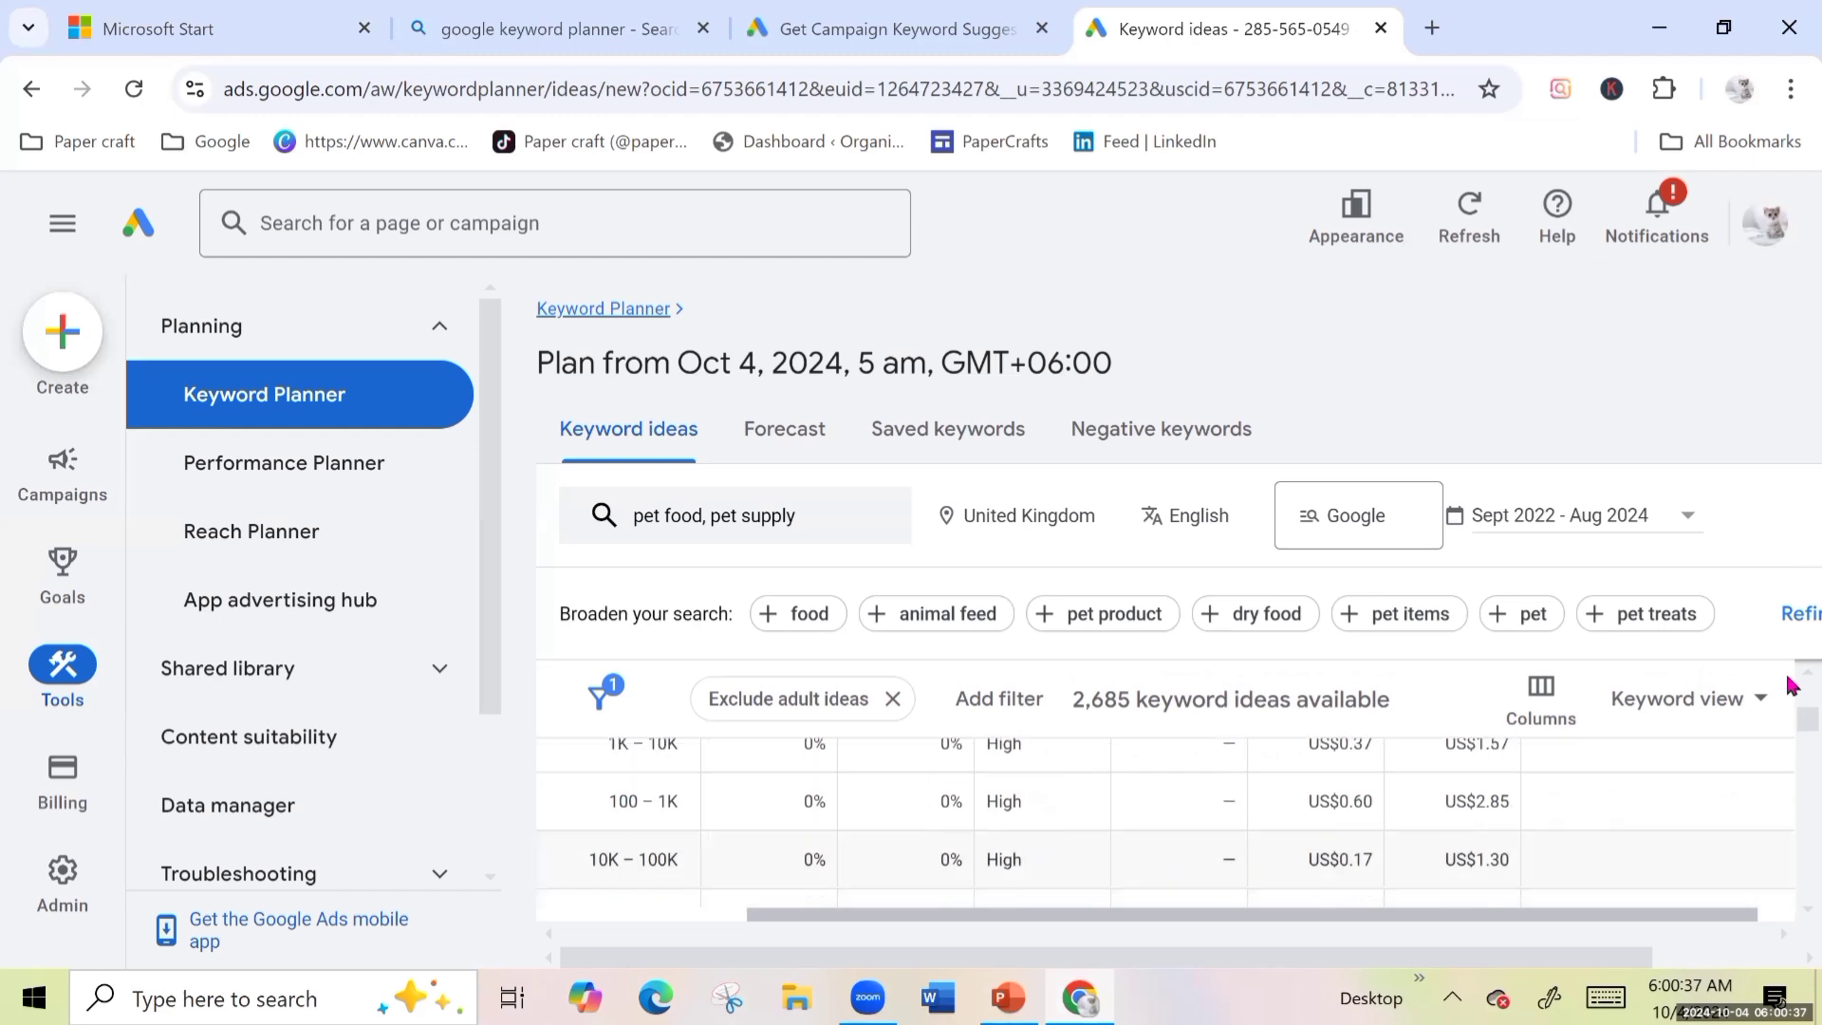
scroll(1791, 684, down, 5)
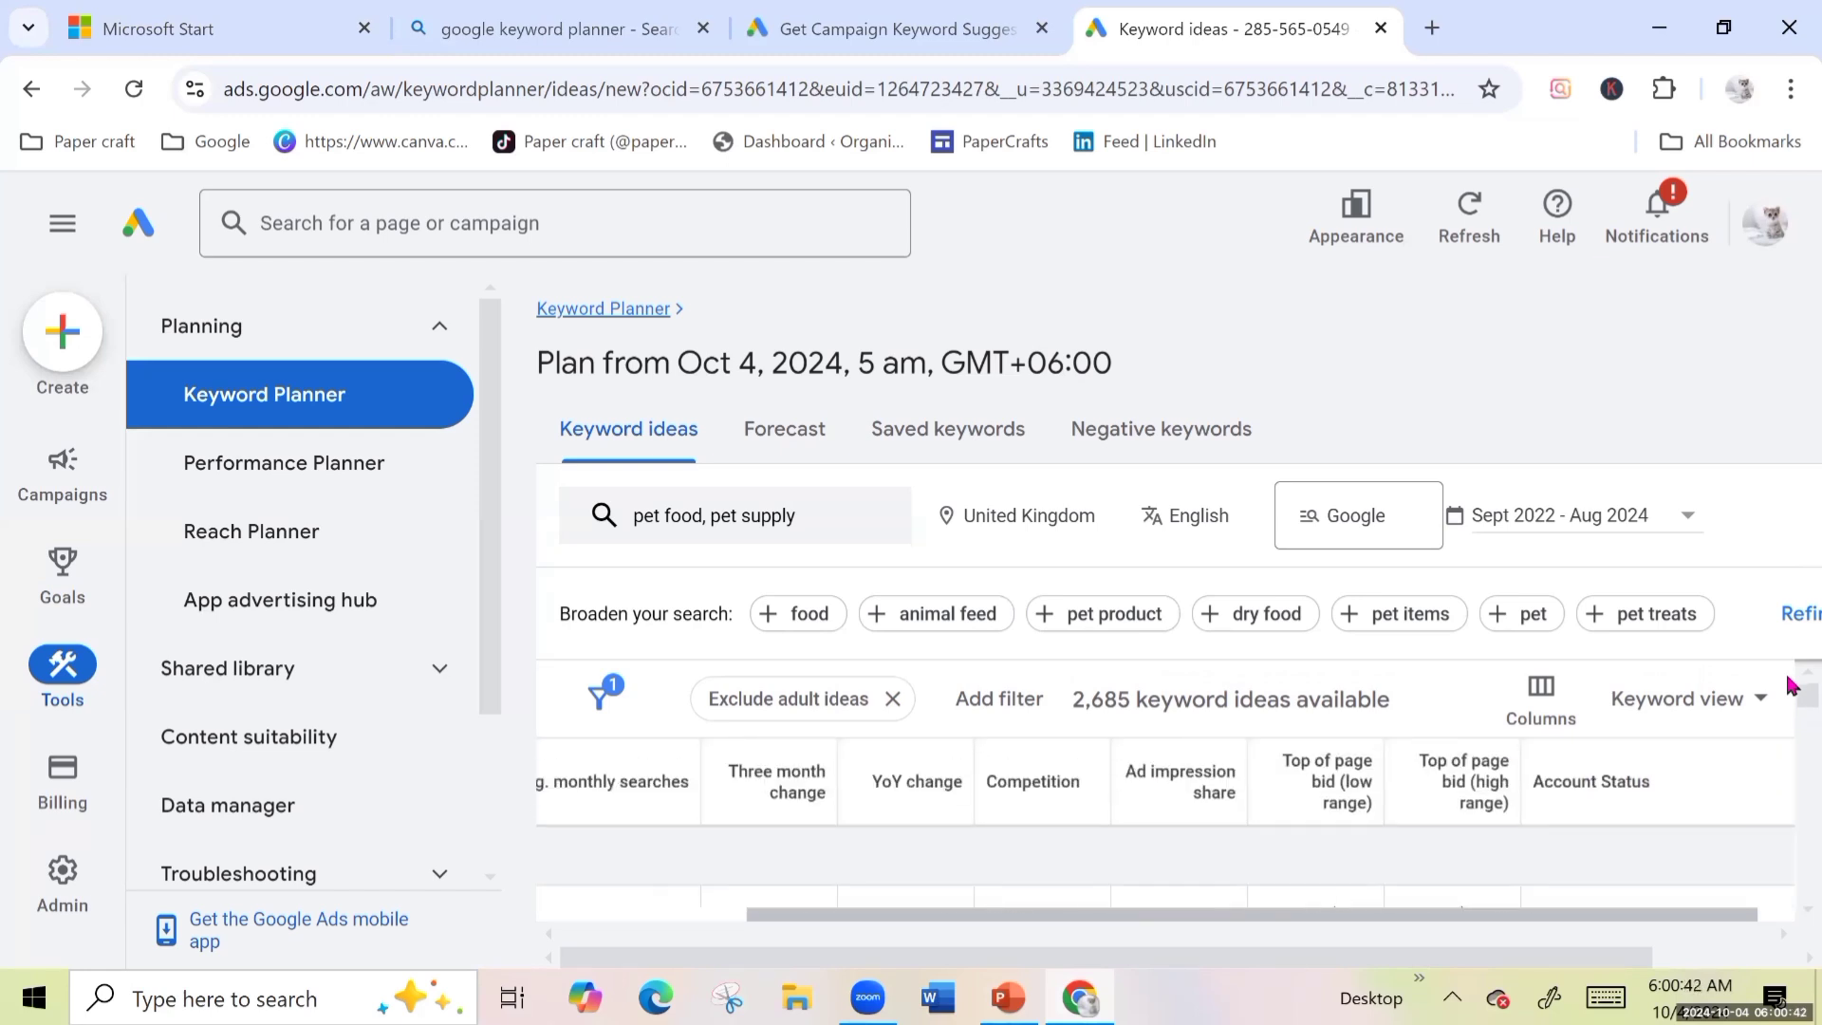
scroll(1791, 683, down, 3)
scroll(1791, 685, down, 2)
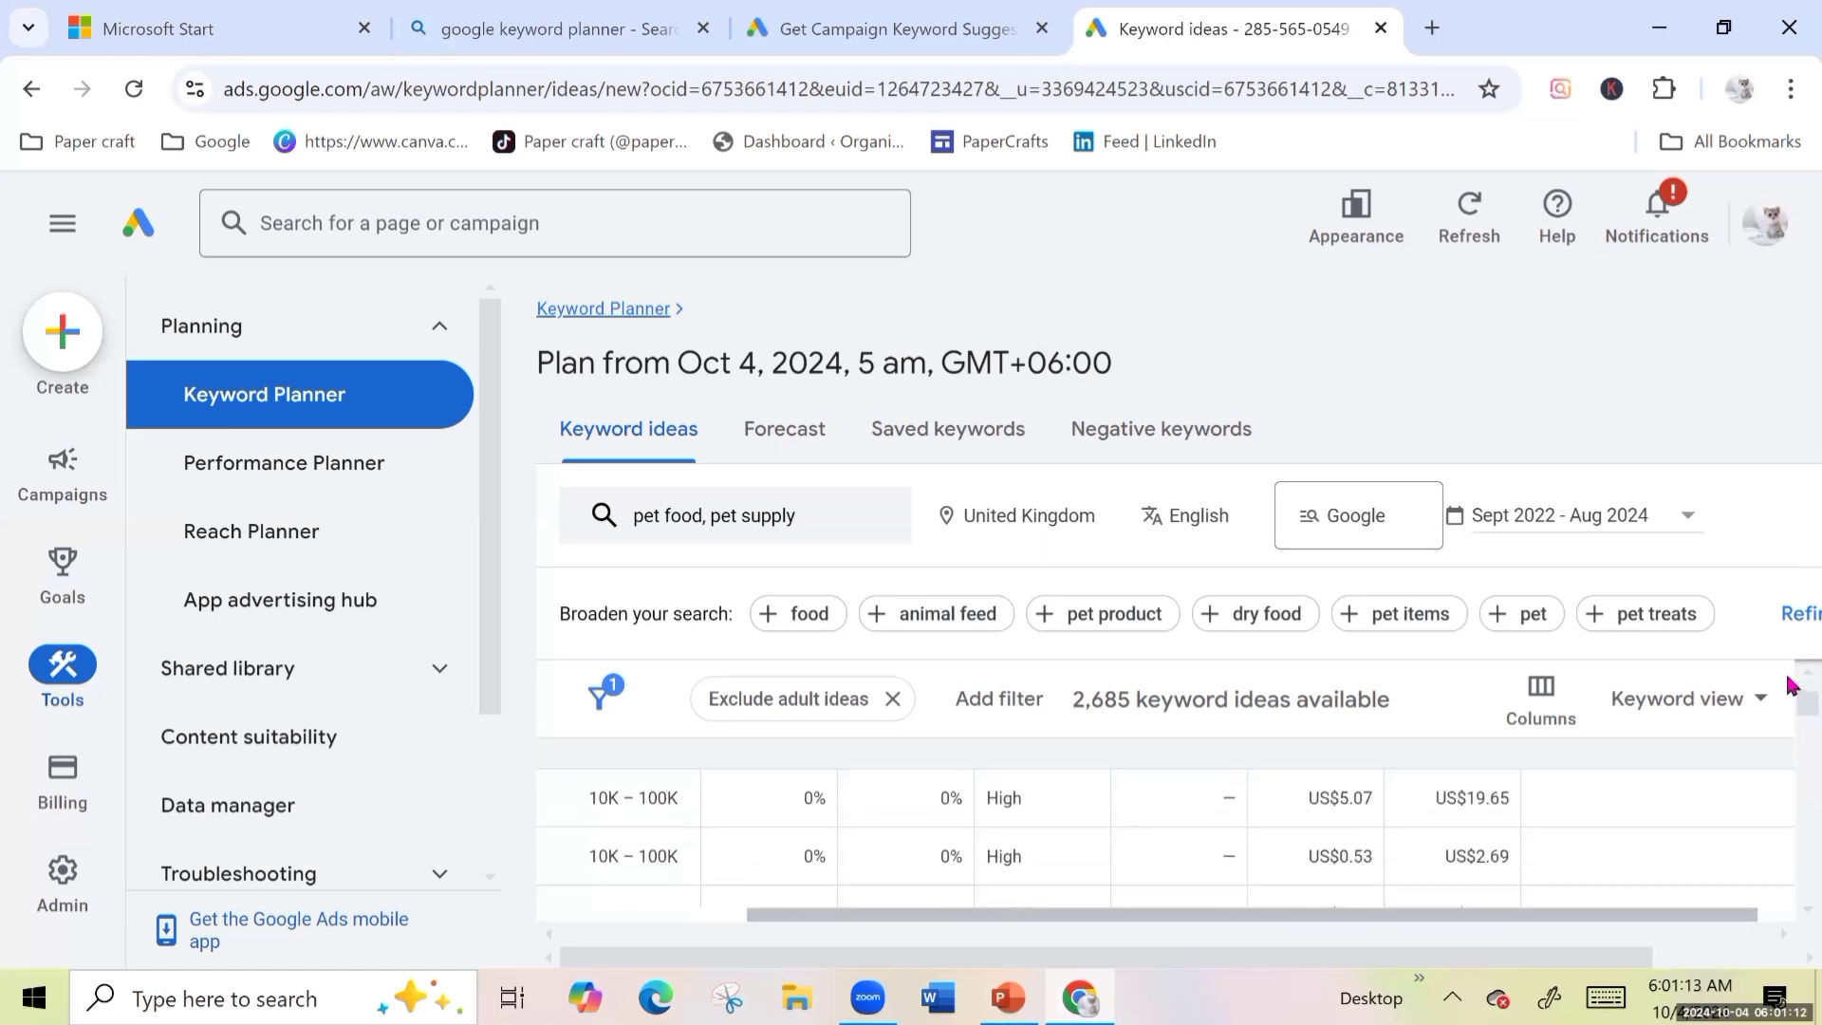
scroll(1790, 685, down, 3)
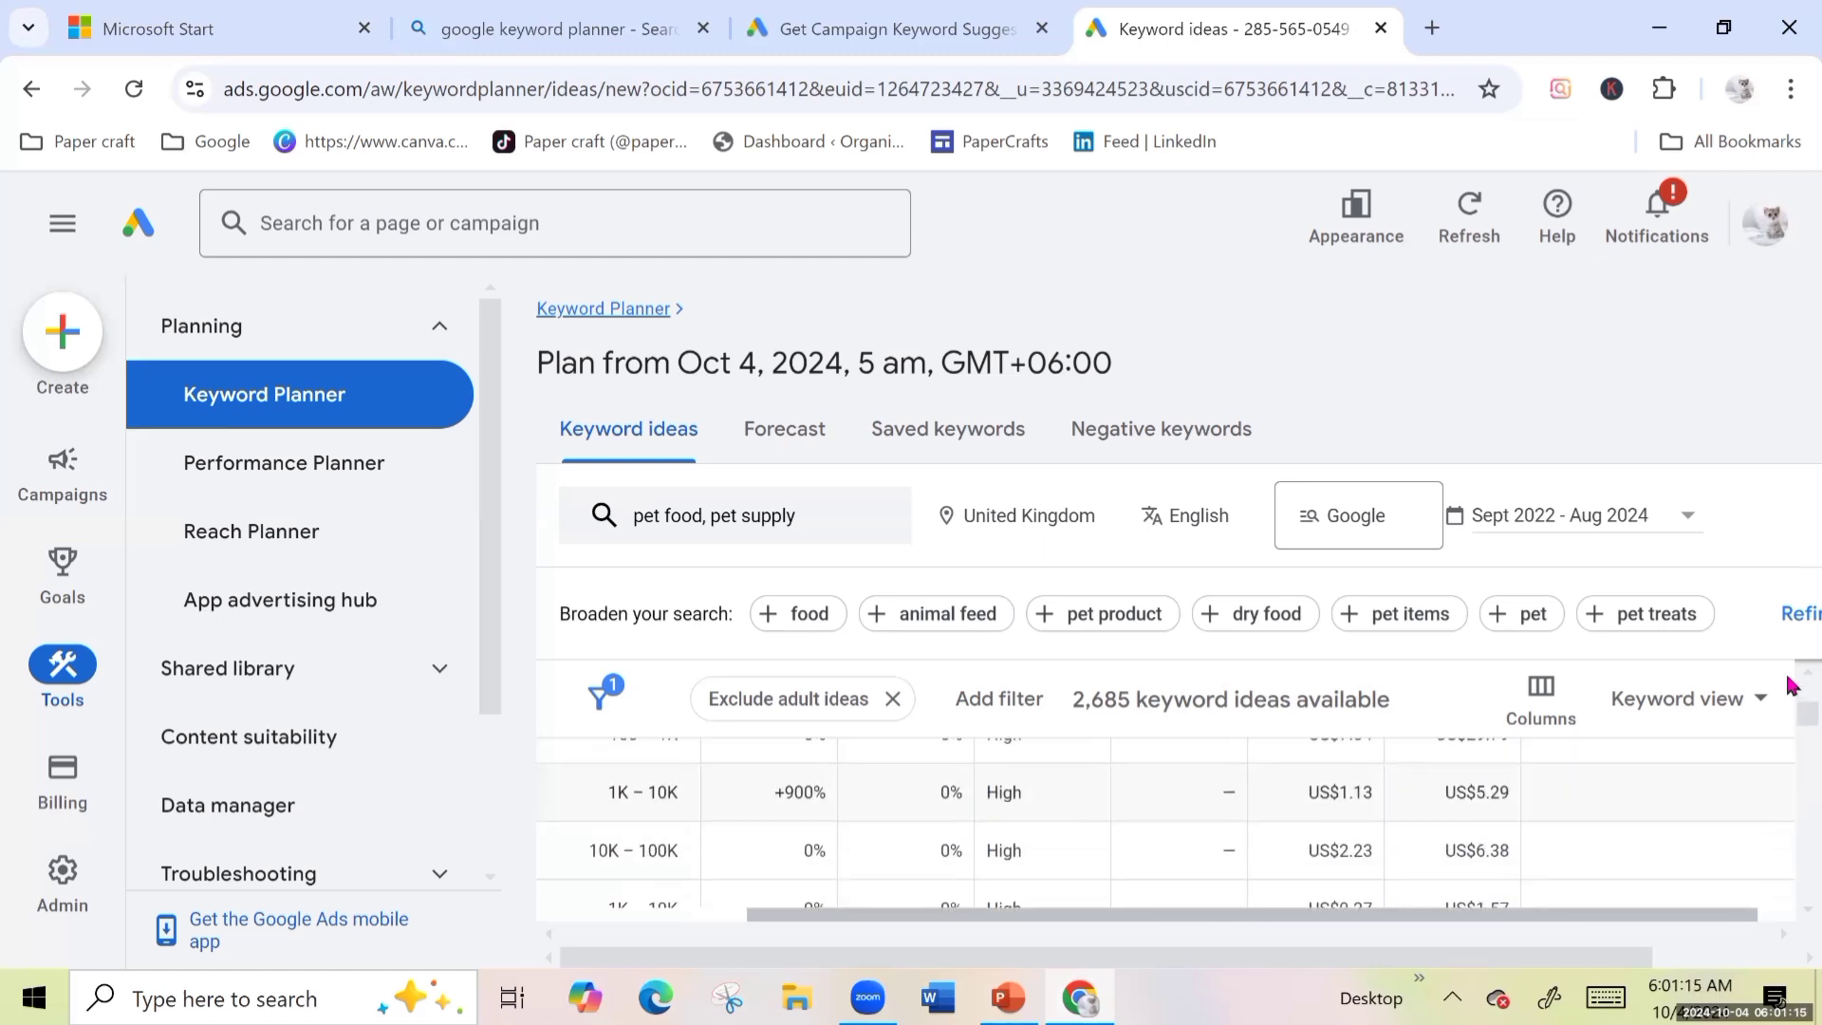